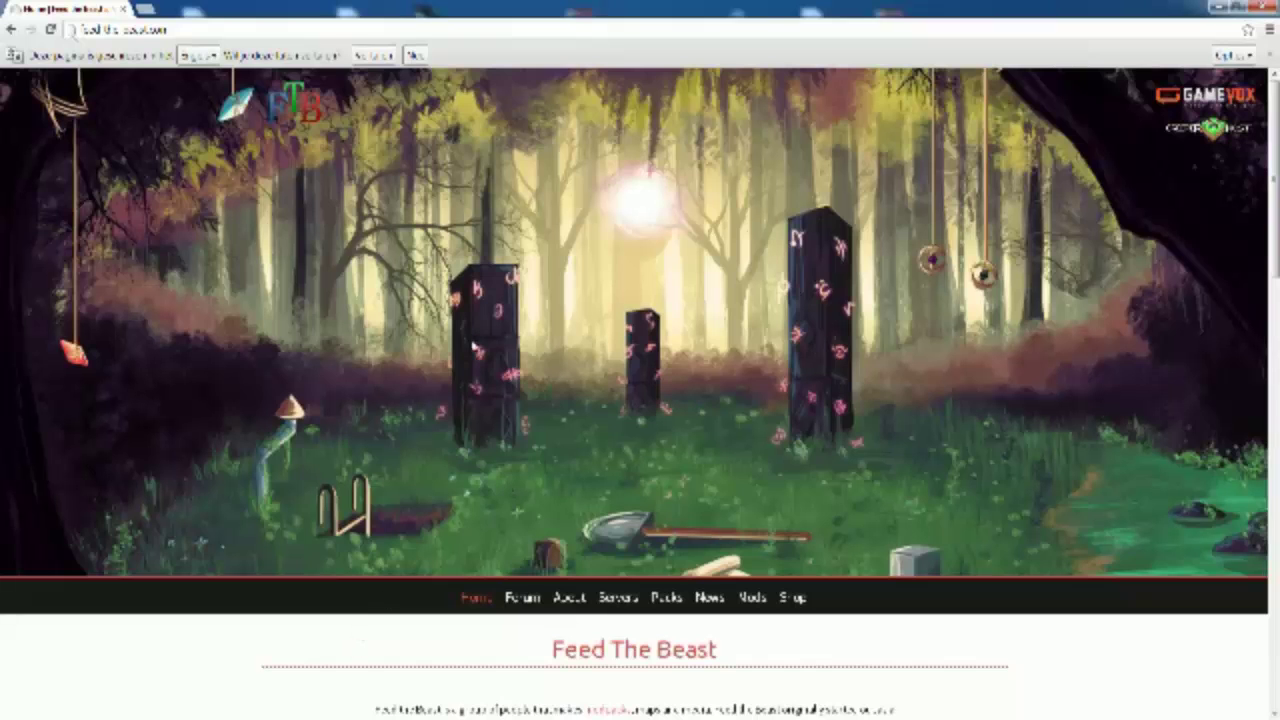
- Scroll the FTB homepage down to the Client Download section with its two launcher download buttons
scroll(671, 384, "down", 2)
scroll(672, 387, "down", 2)
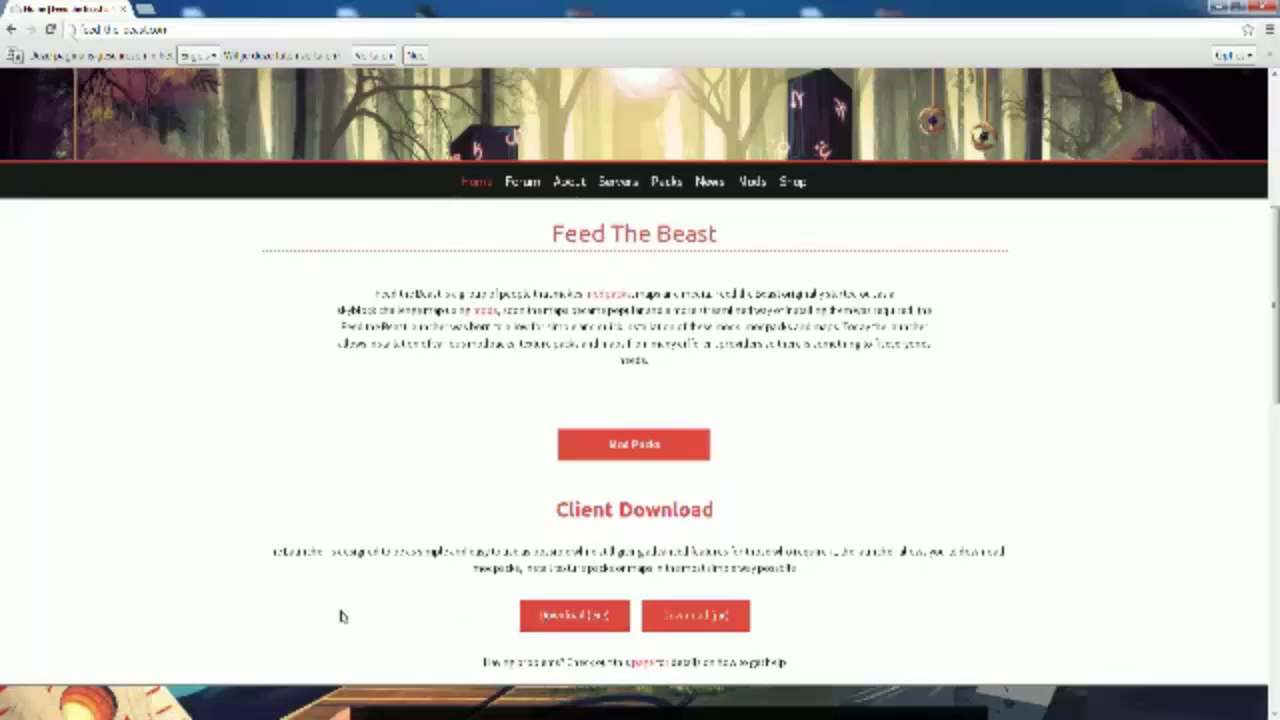
- Minimize Chrome, reposition the Explorer window, and select the downloaded FTB launcher file
double_click(527, 16)
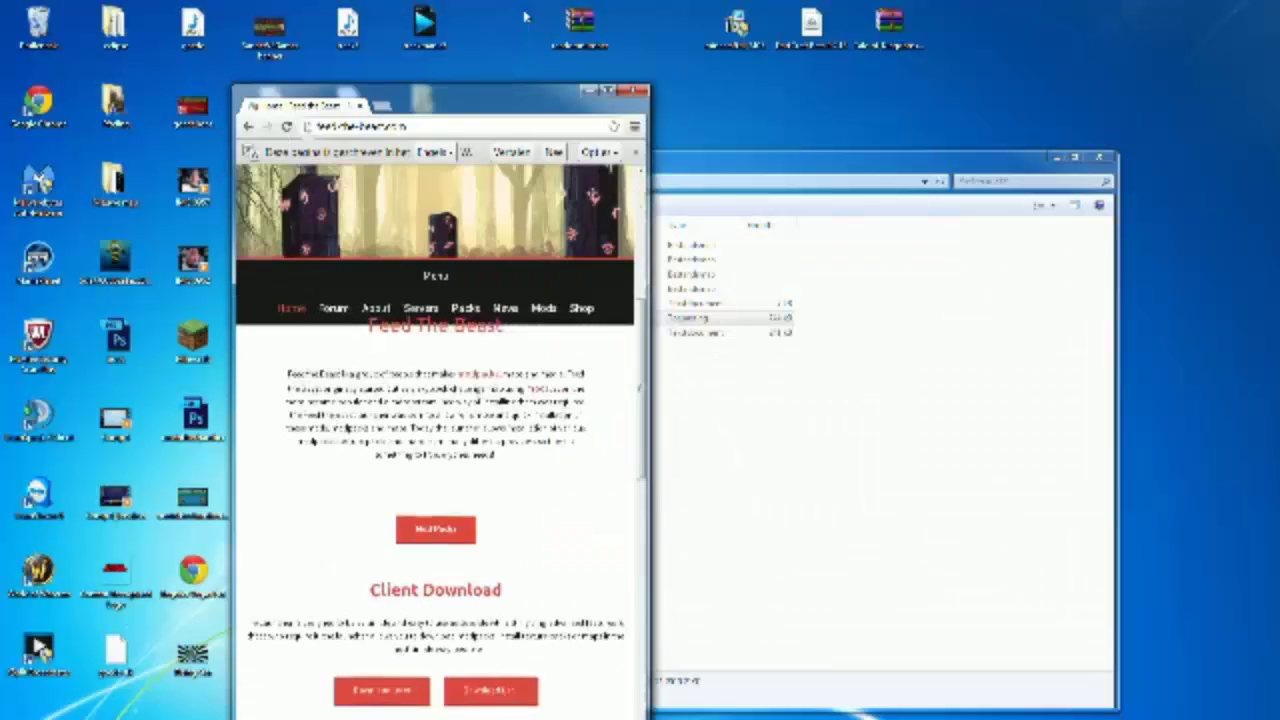
left_click(584, 92)
left_click_drag(490, 165, 643, 180)
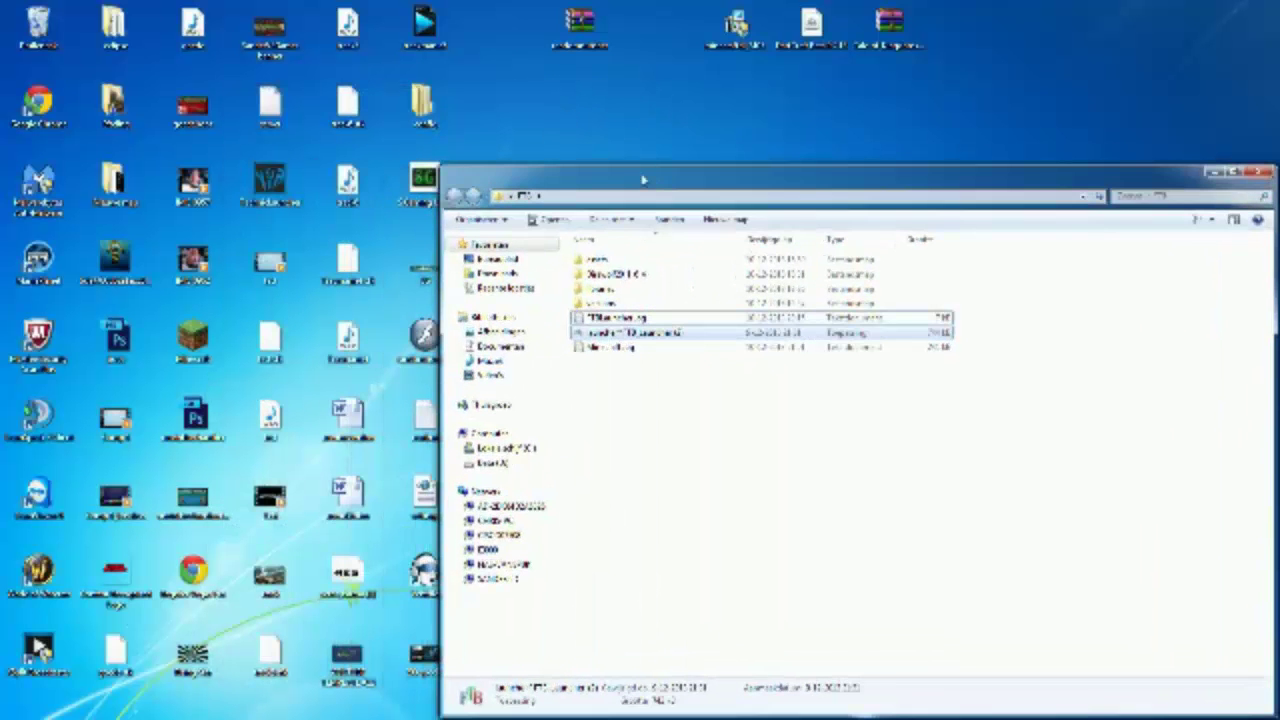
left_click_drag(544, 180, 646, 122)
left_click(786, 376)
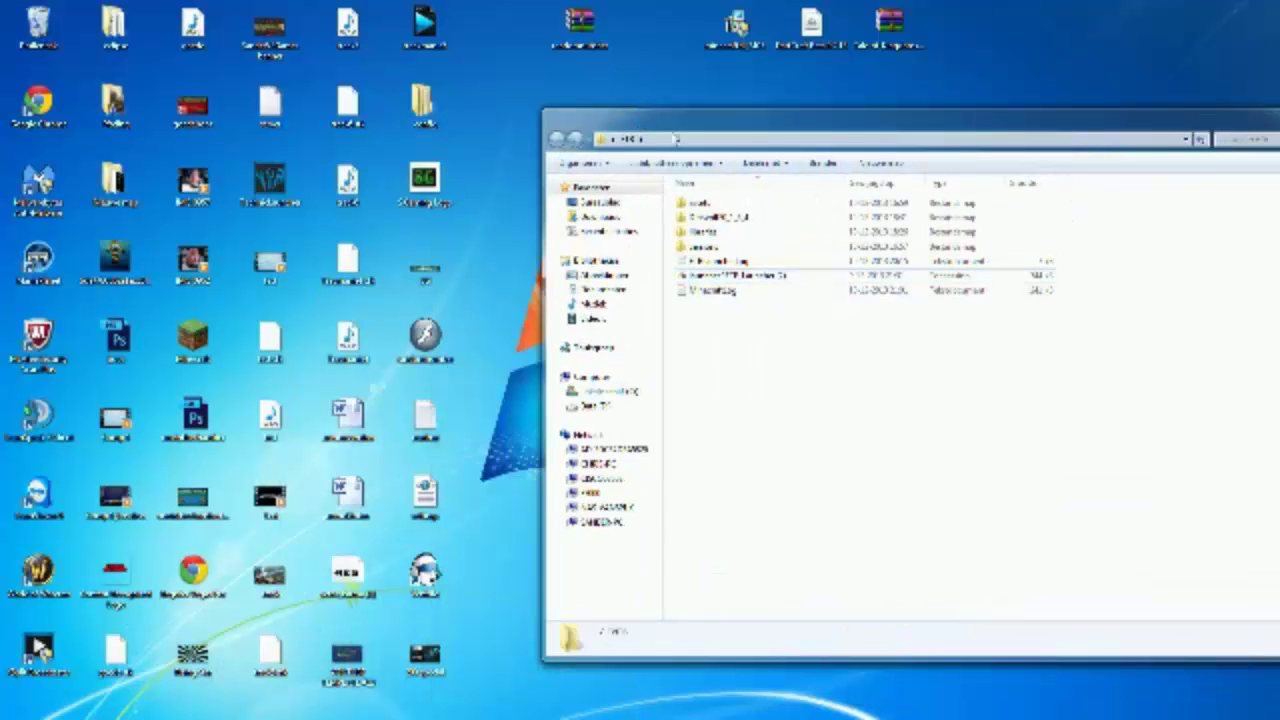
left_click_drag(620, 122, 430, 102)
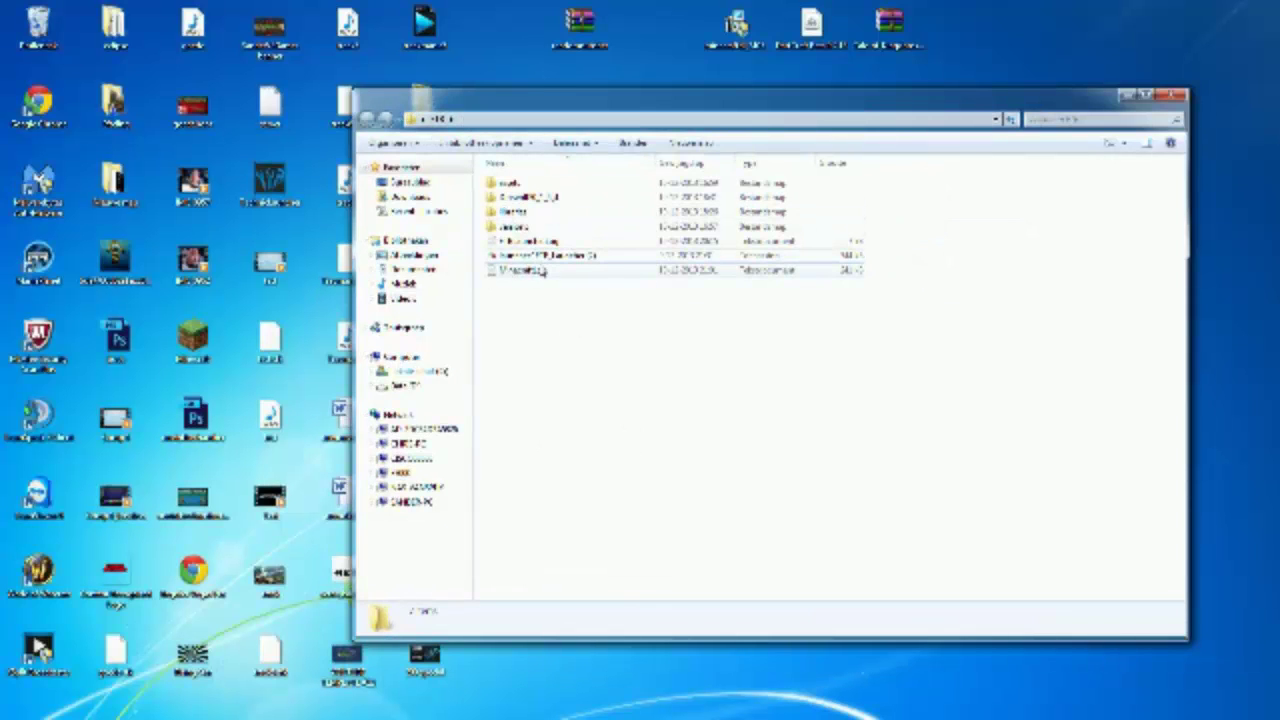
left_click(583, 261)
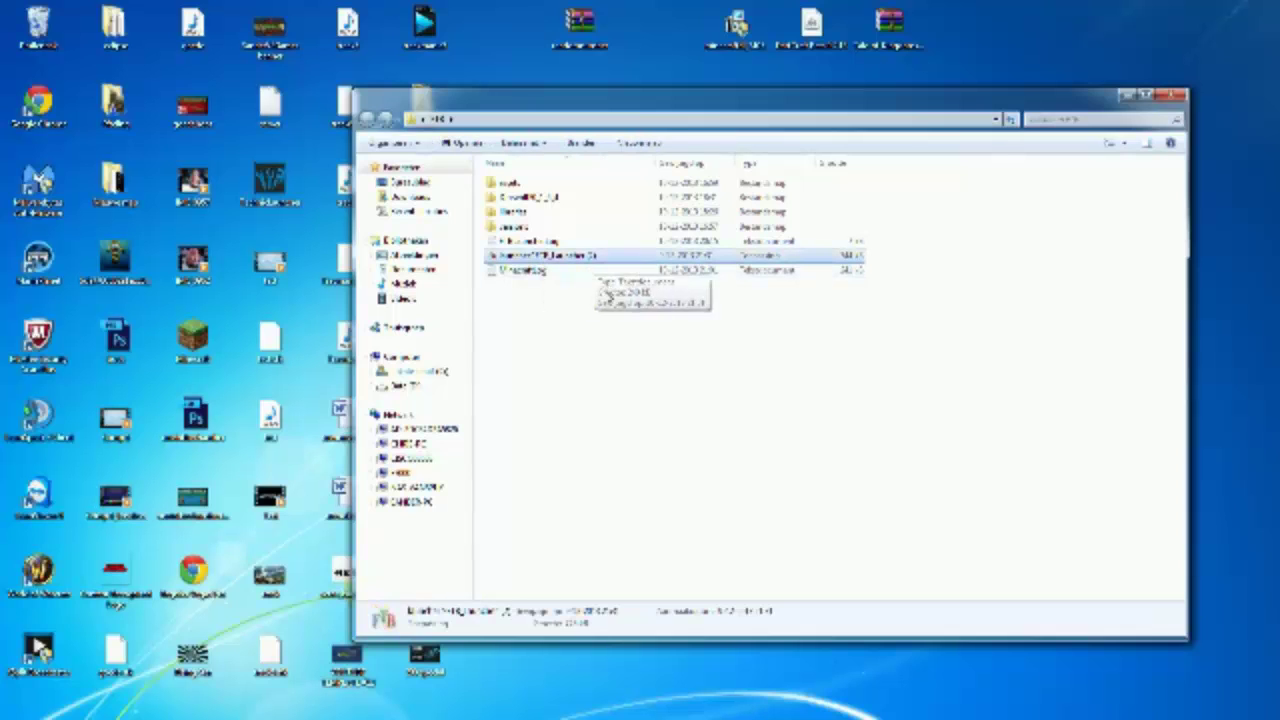
left_click(601, 340)
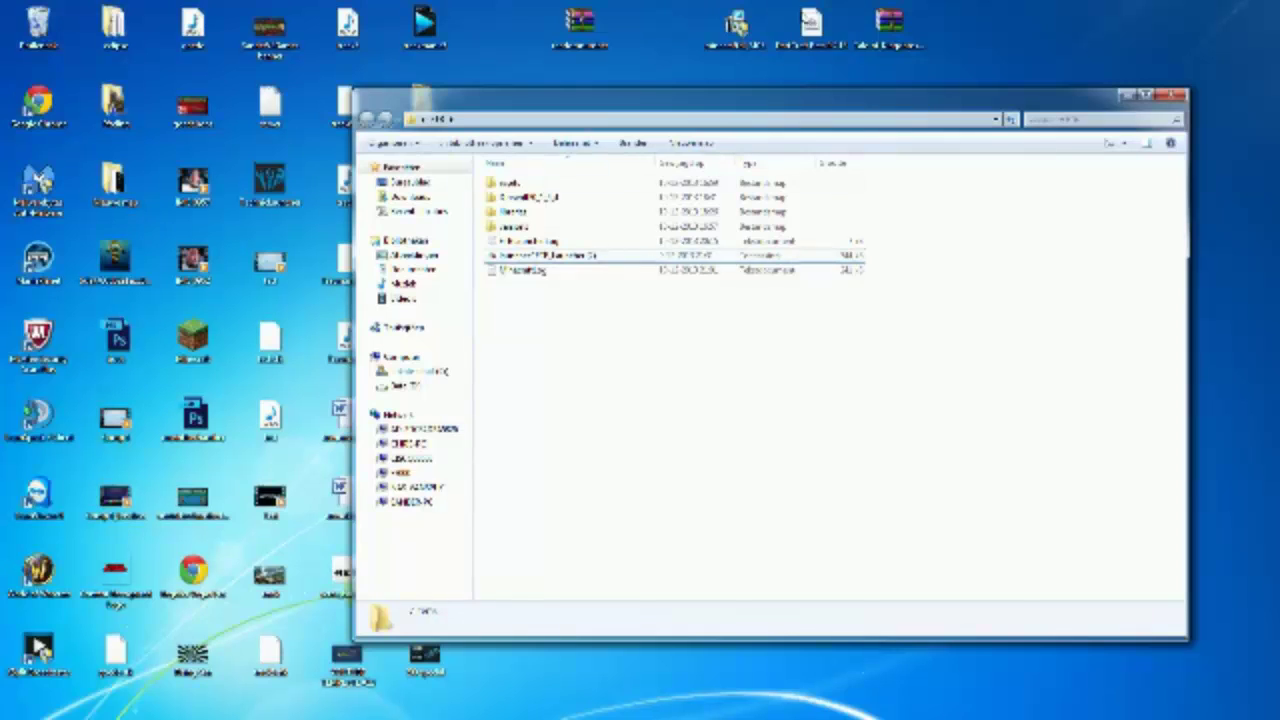
- Run the FTB launcher file past the security warning and position the launcher window
double_click(590, 258)
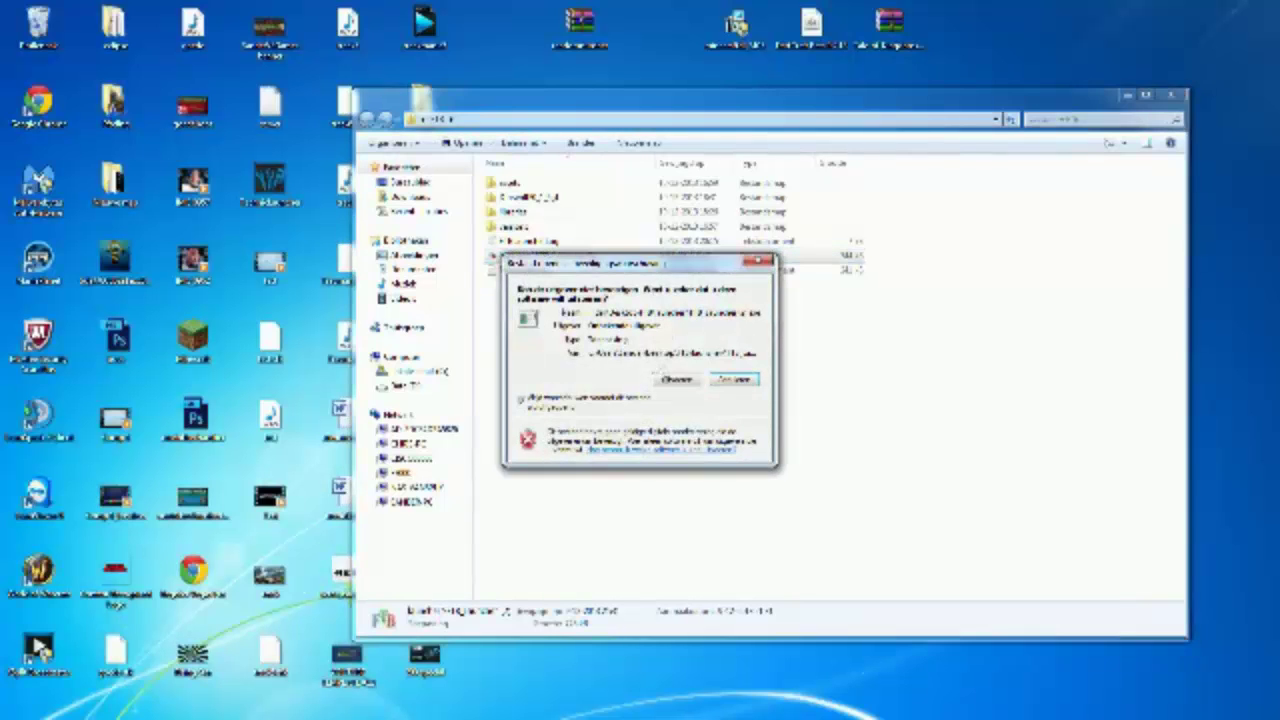
left_click(676, 380)
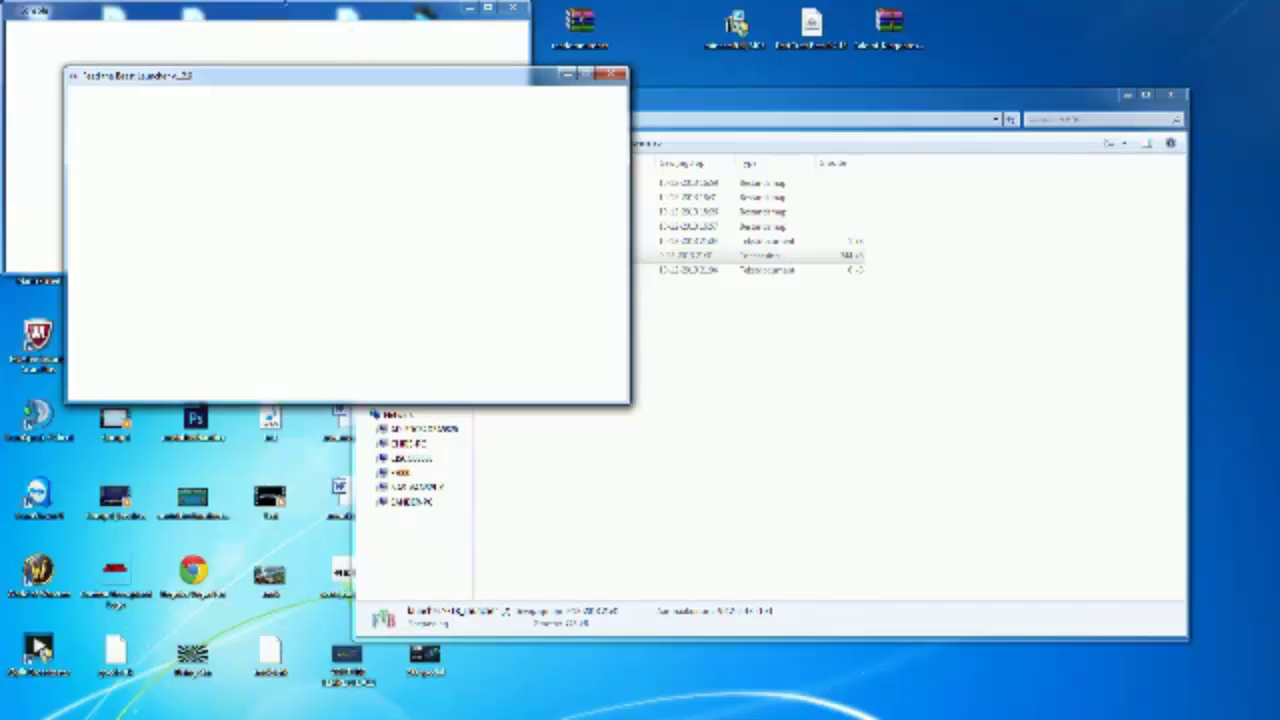
left_click_drag(277, 77, 445, 265)
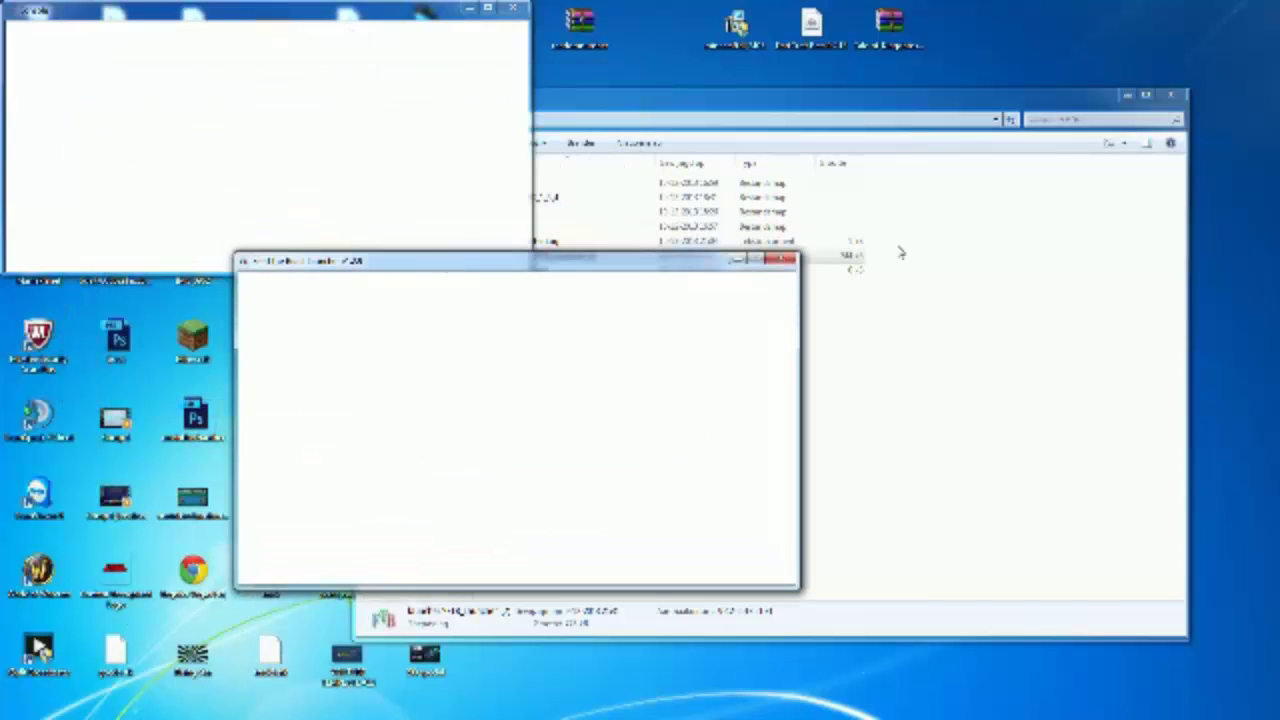
left_click(748, 102)
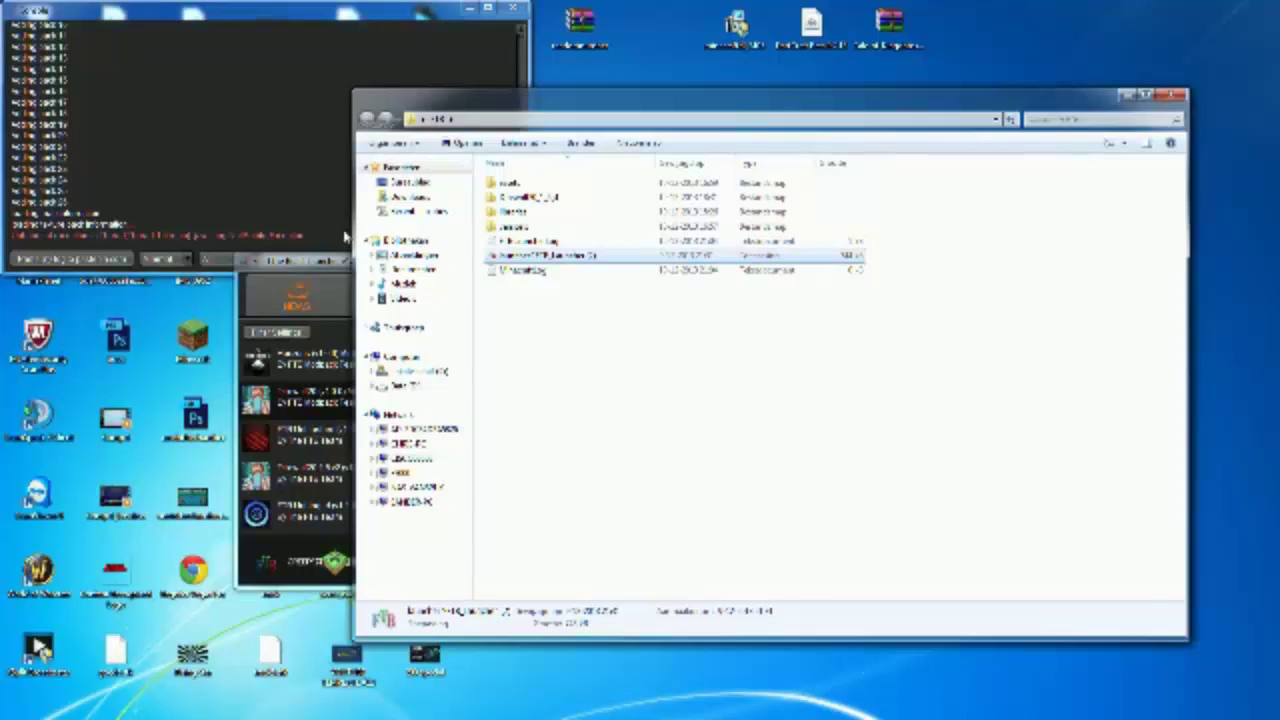
left_click(312, 263)
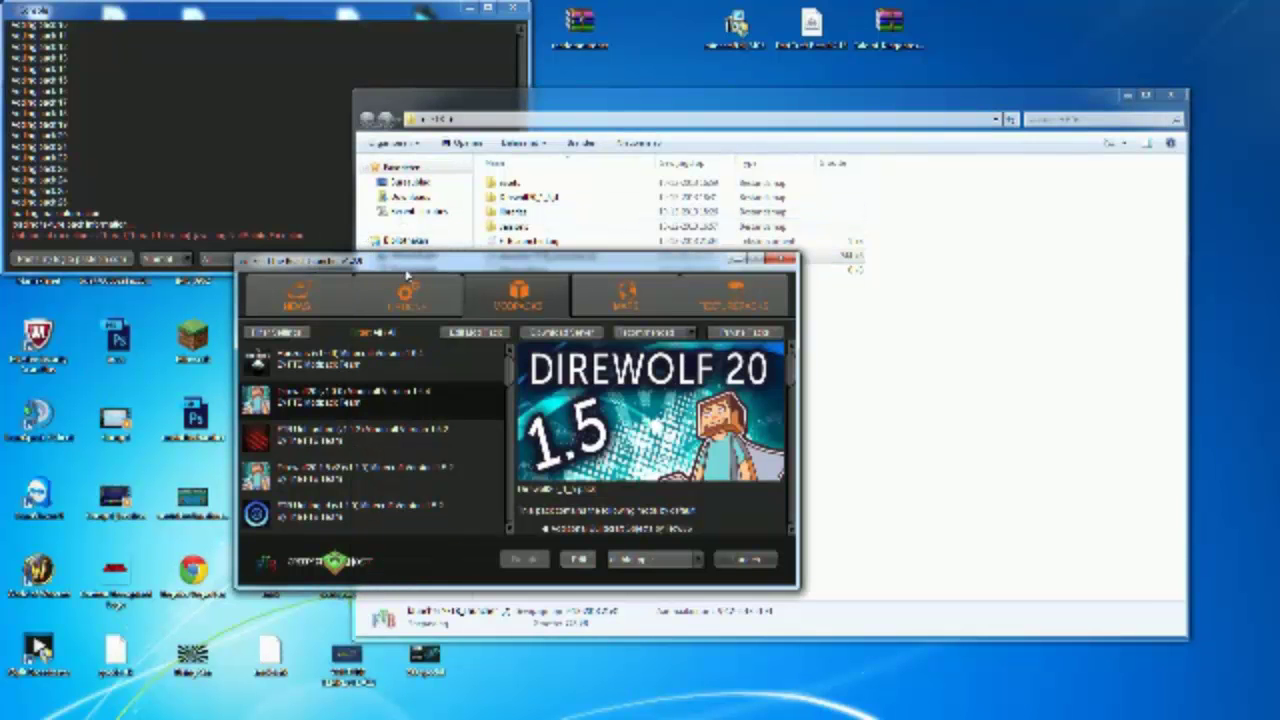
left_click_drag(407, 270, 433, 213)
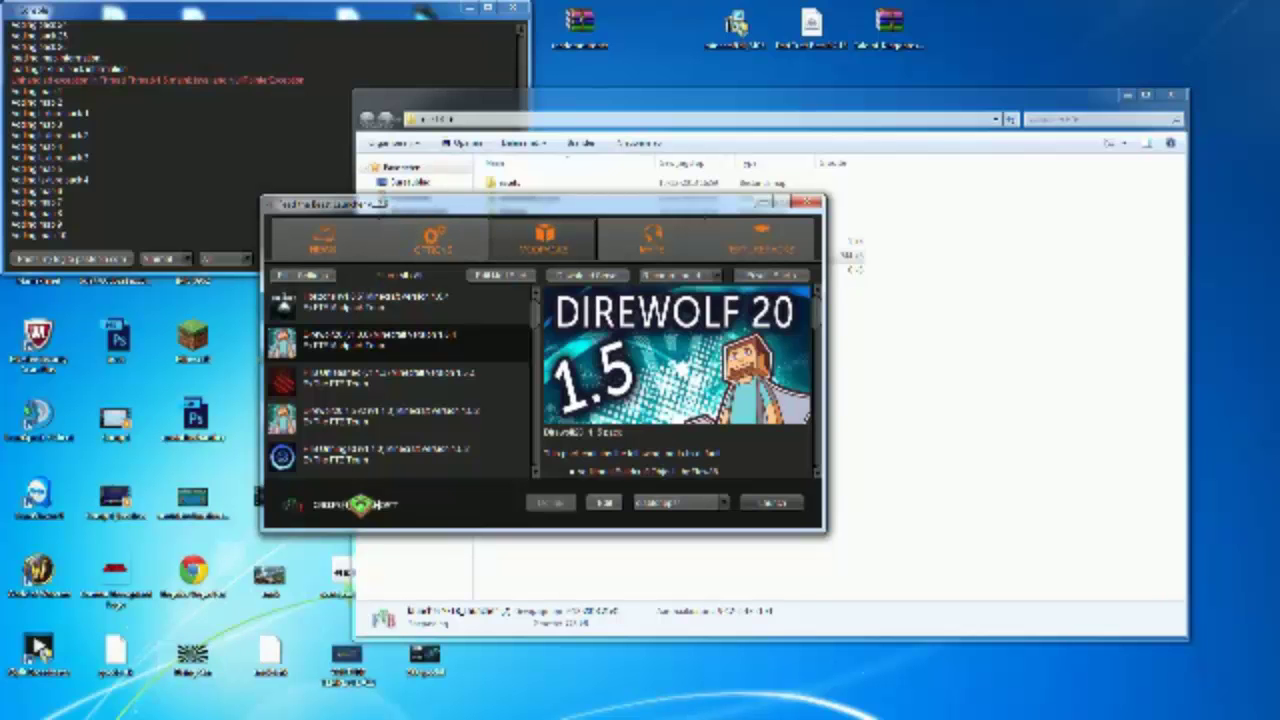
- Maximize Chrome, go to Google and search for 'minecraft mods'
left_click(358, 504)
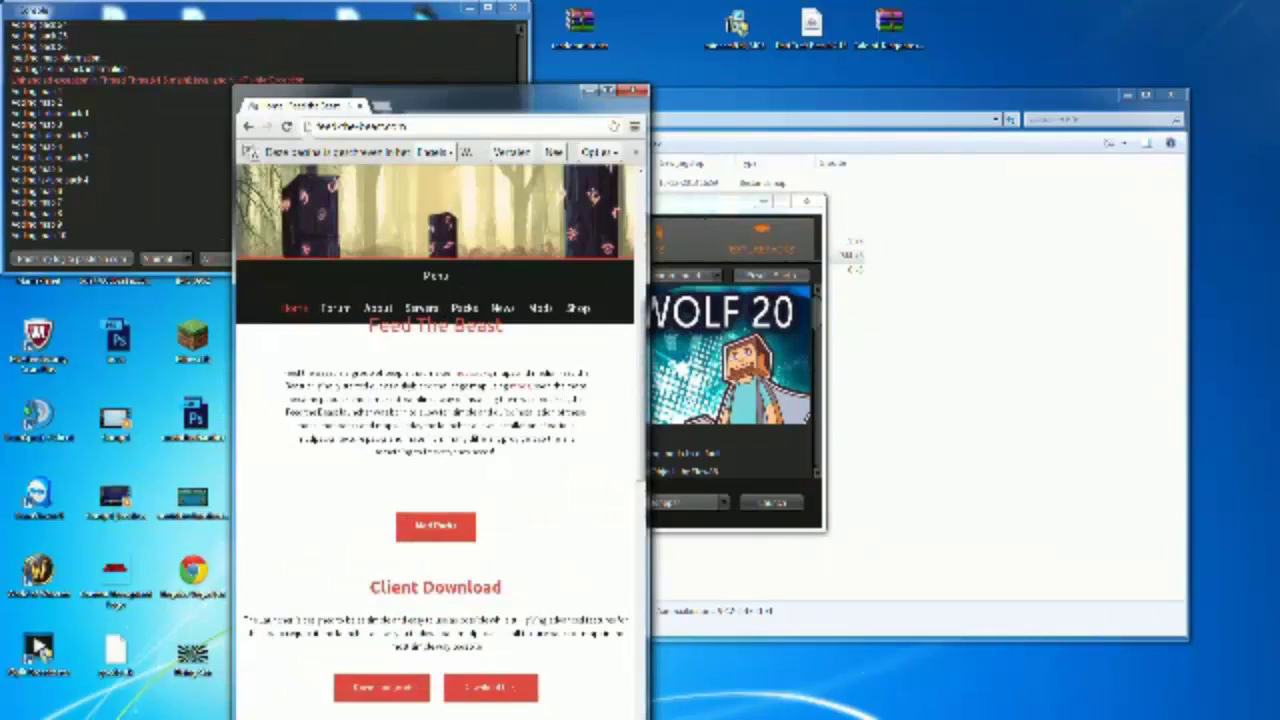
double_click(494, 98)
left_click(120, 29)
type("google")
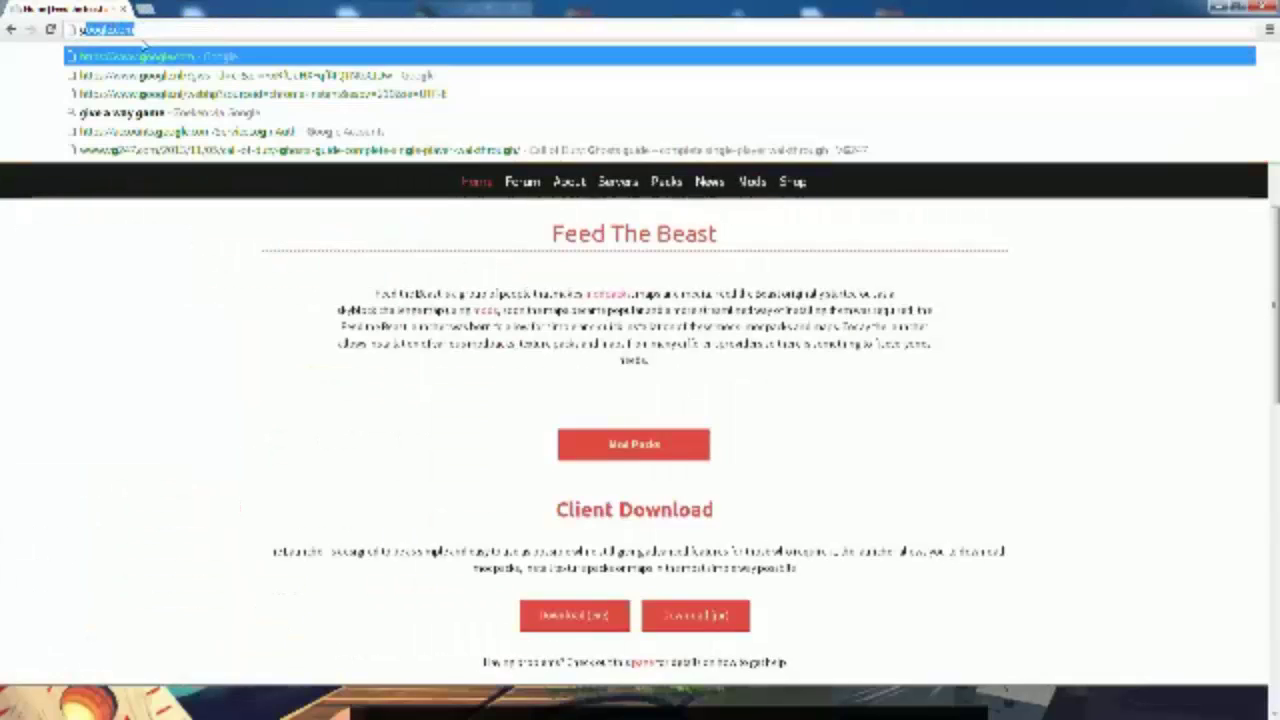
key("Return")
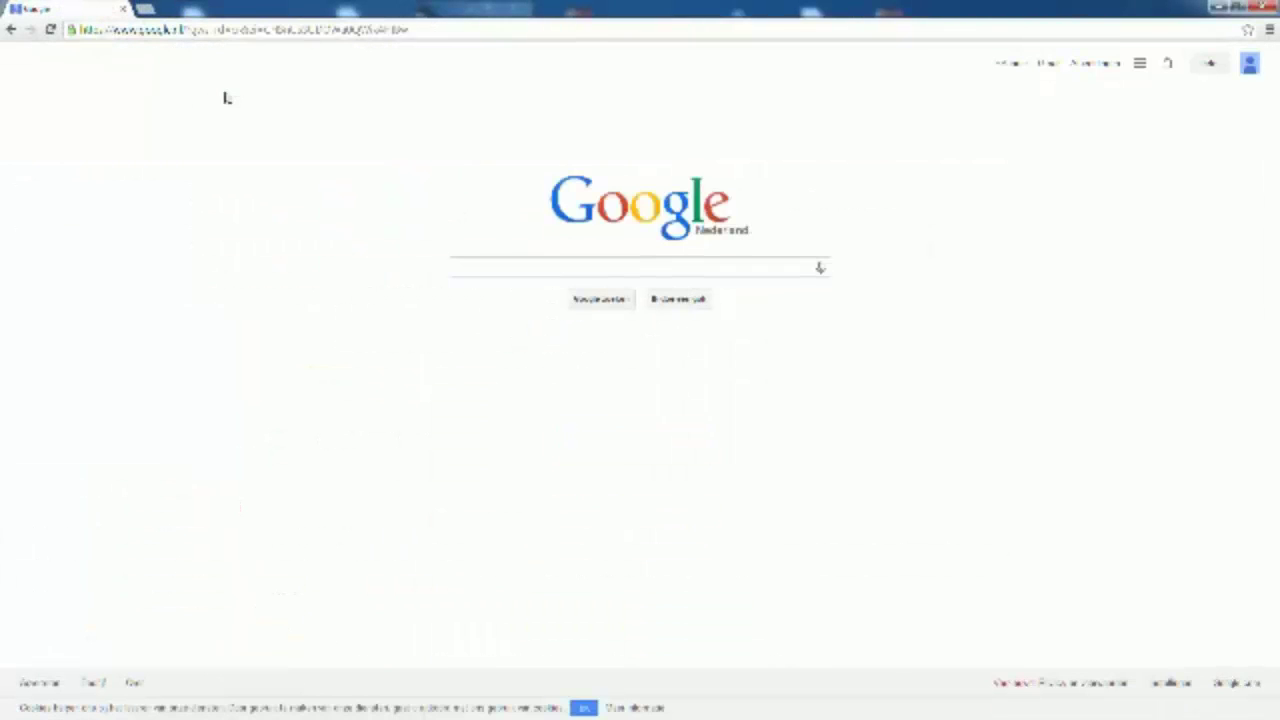
type("minecraft")
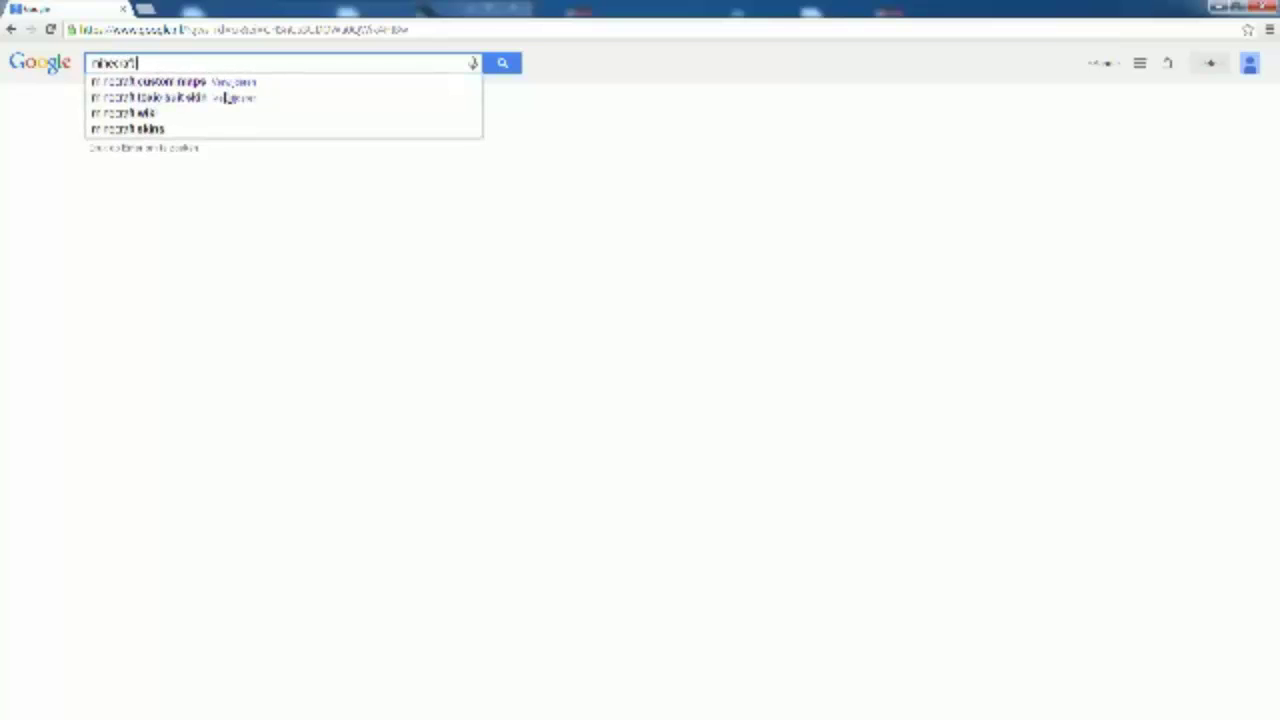
type(" mods")
key("Return")
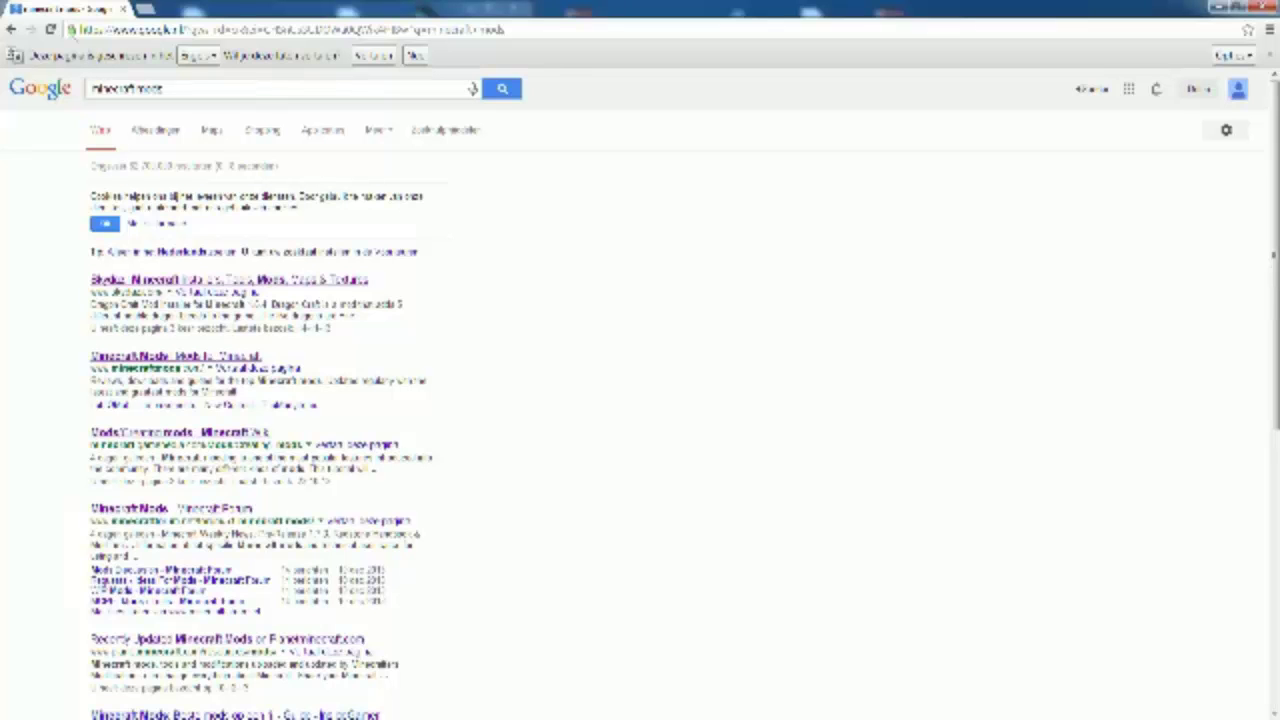
- Open the Minecraft Mods (MinecraftDL) result and restore the browser window
scroll(290, 278, "down", 1)
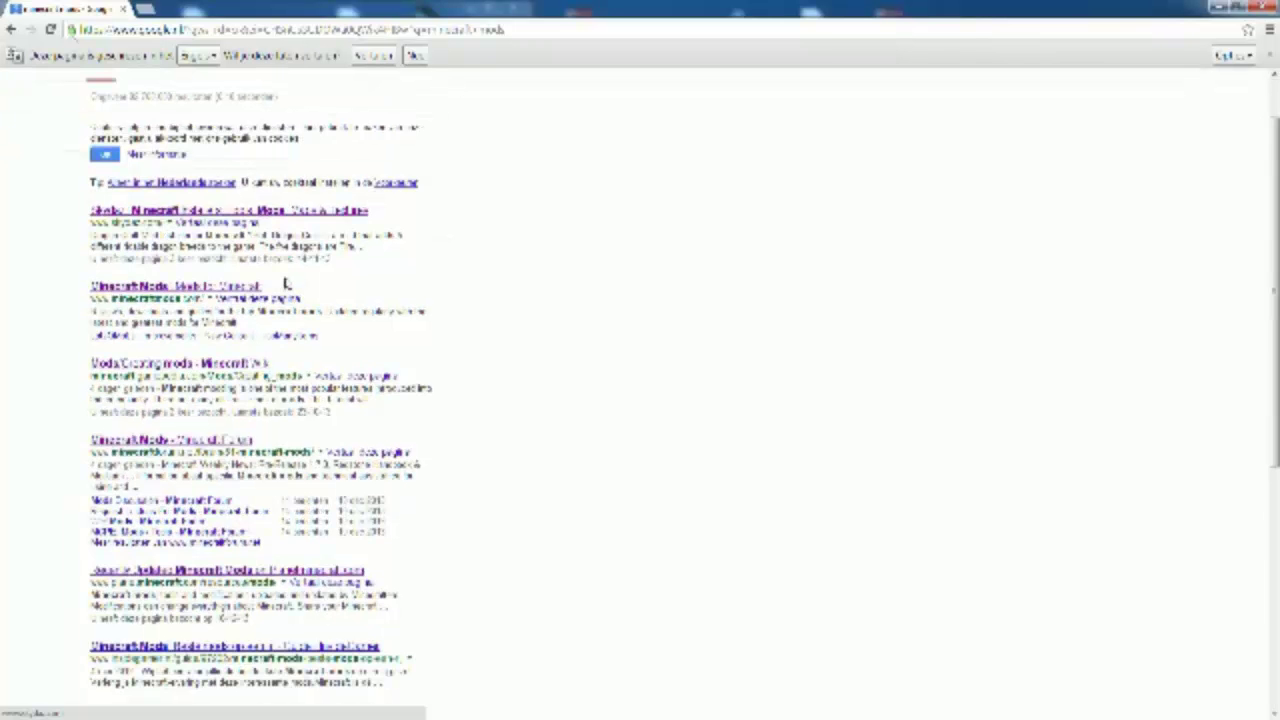
scroll(285, 285, "down", 1)
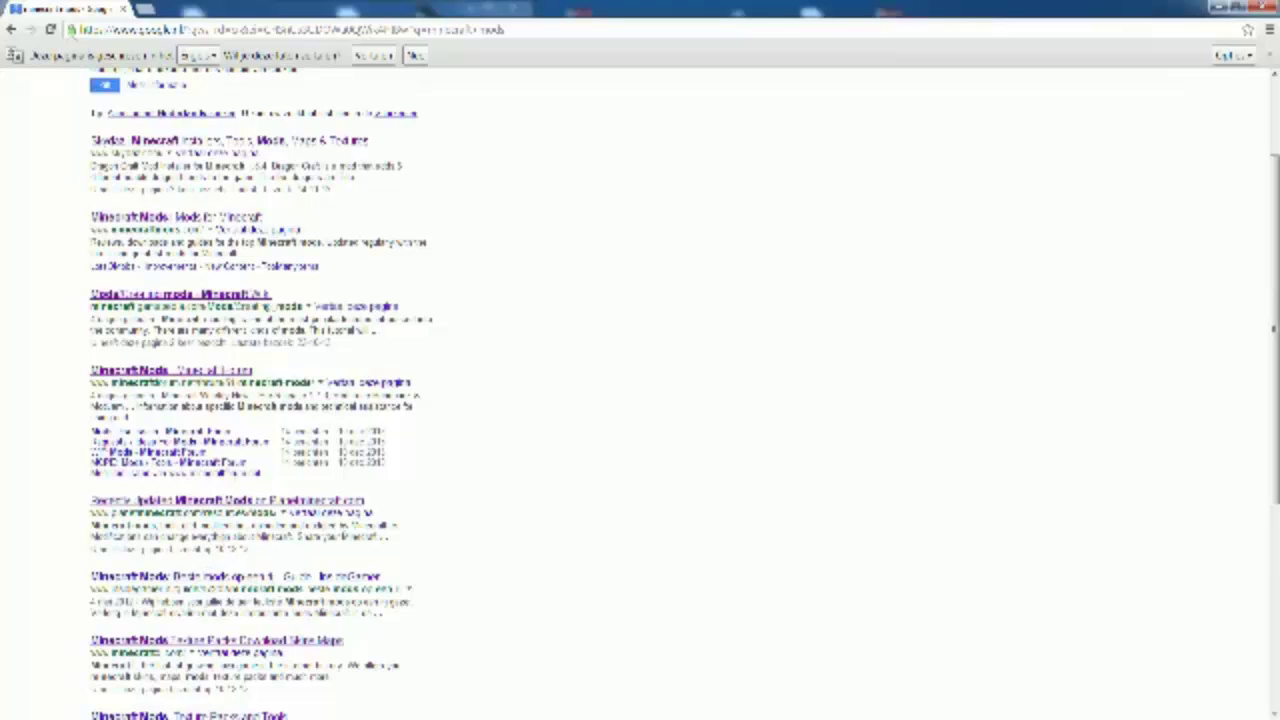
left_click(165, 638)
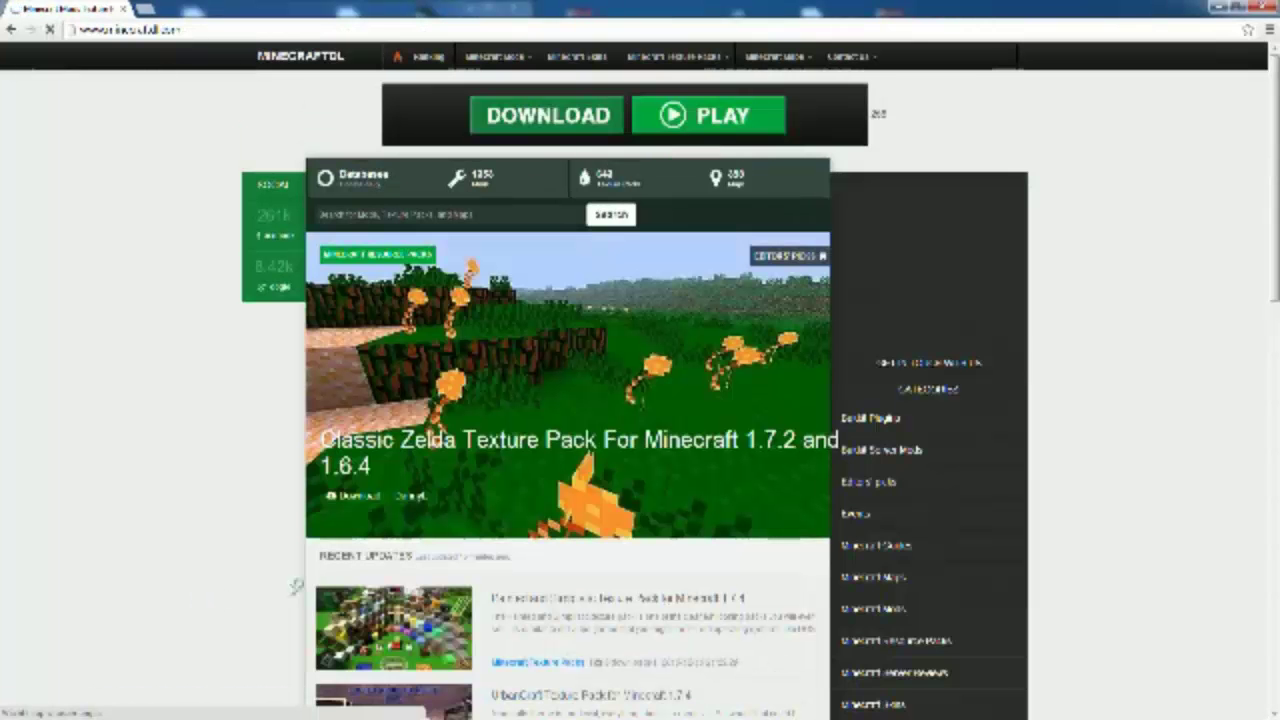
scroll(525, 550, "down", 3)
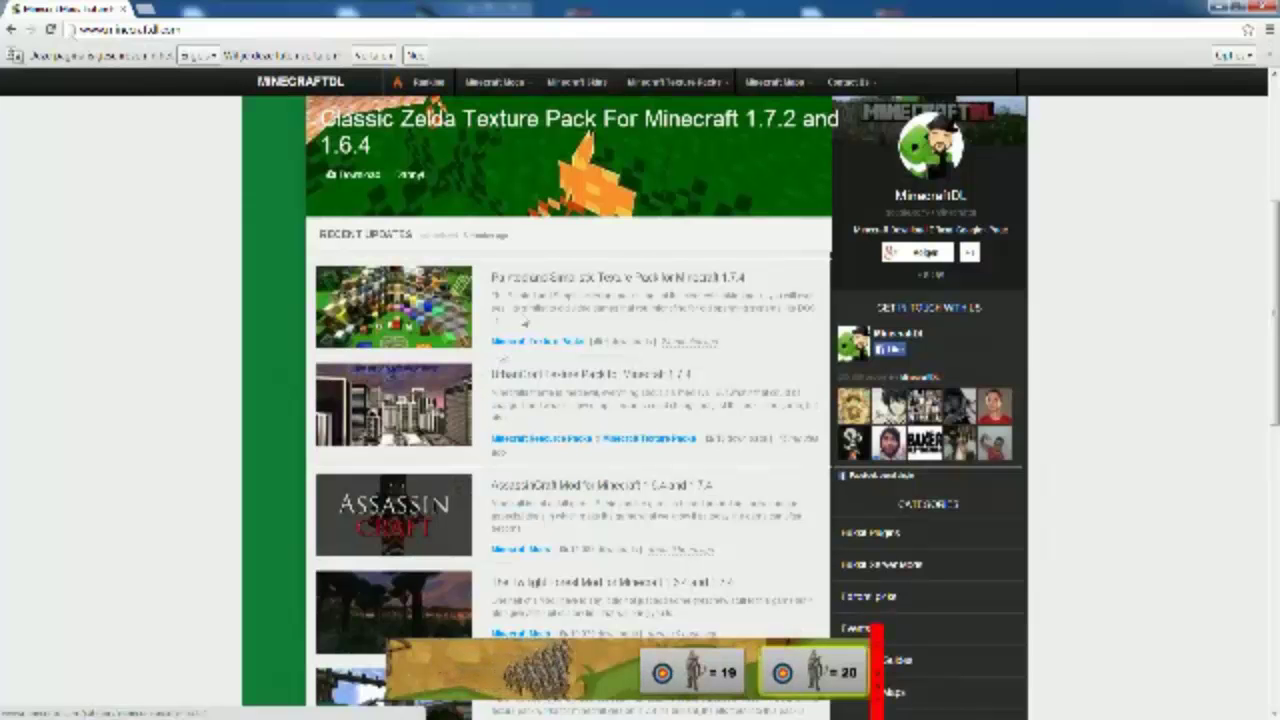
double_click(640, 7)
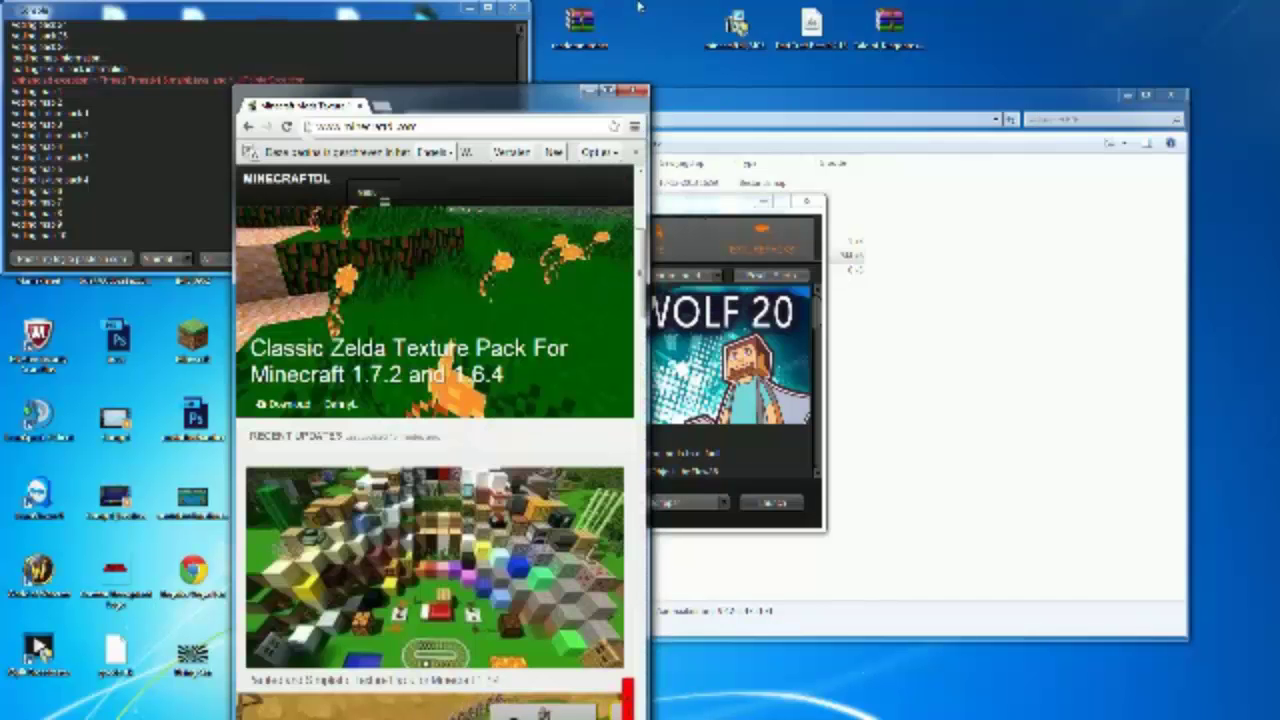
- Lower the Explorer window, select desktop files, and bring the FTB launcher back to front
left_click_drag(765, 96, 783, 166)
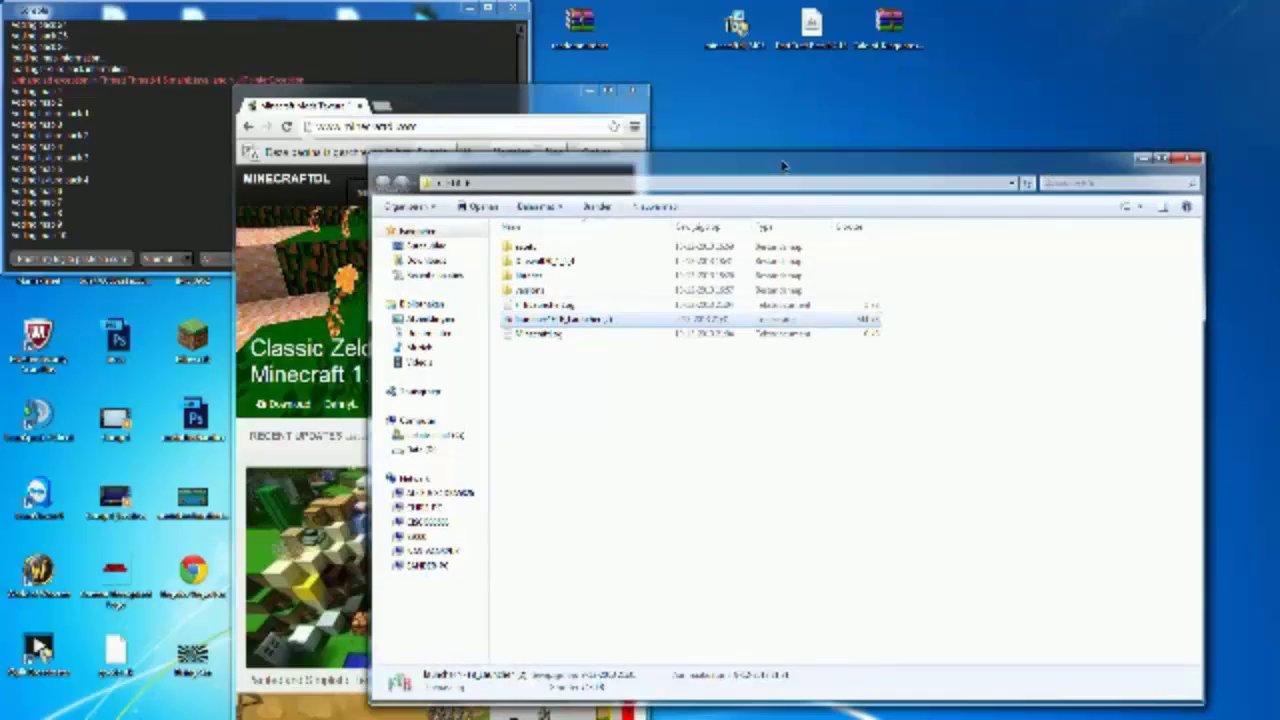
left_click(811, 25)
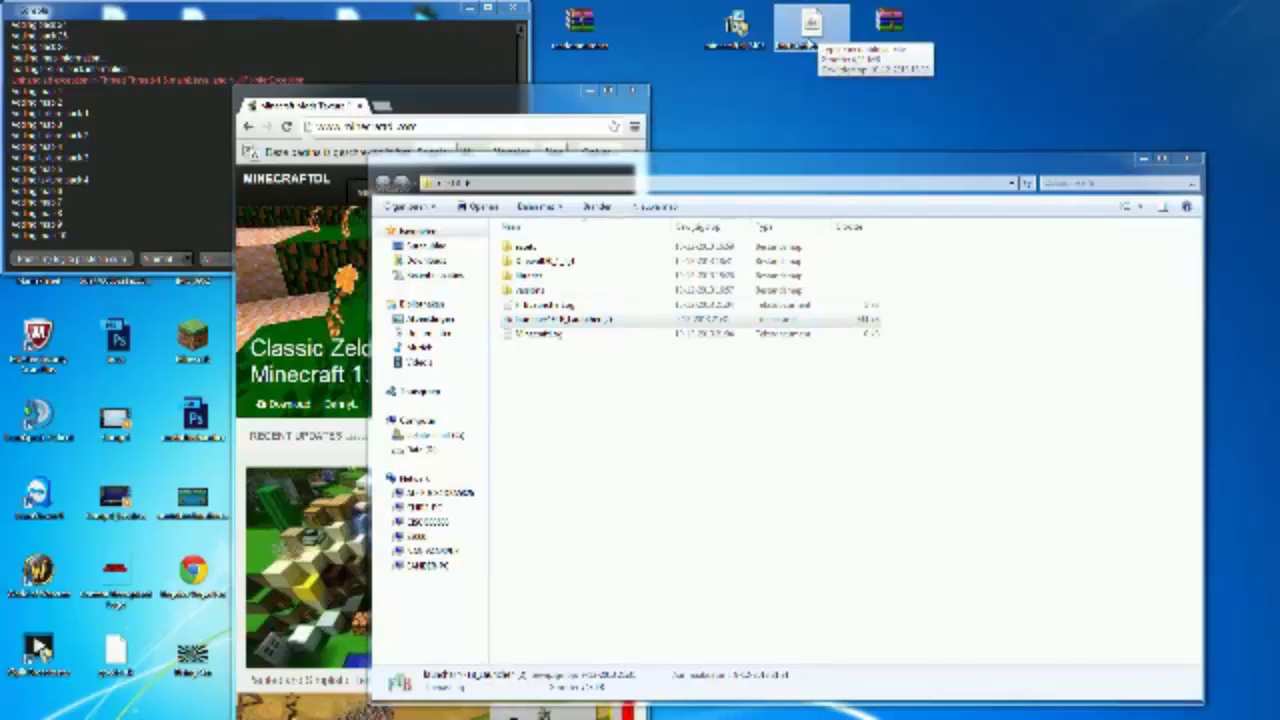
left_click(889, 30)
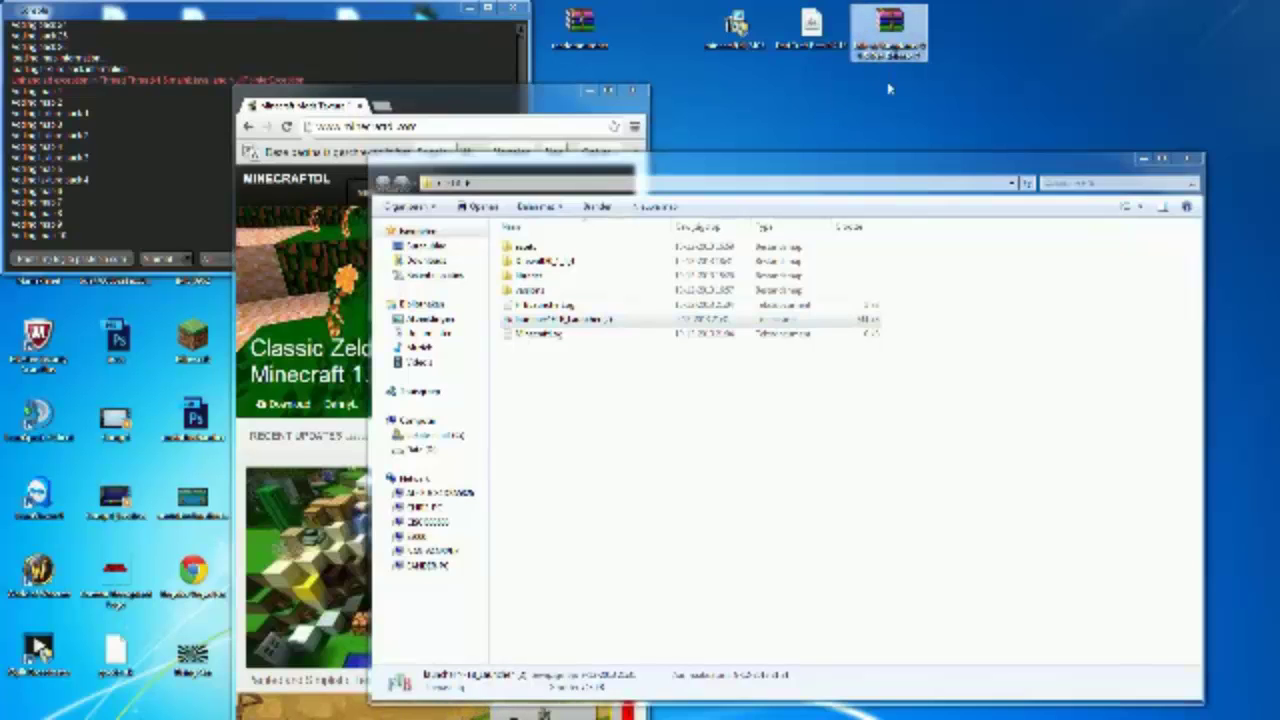
left_click(811, 28, "ctrl")
left_click(889, 30, "ctrl")
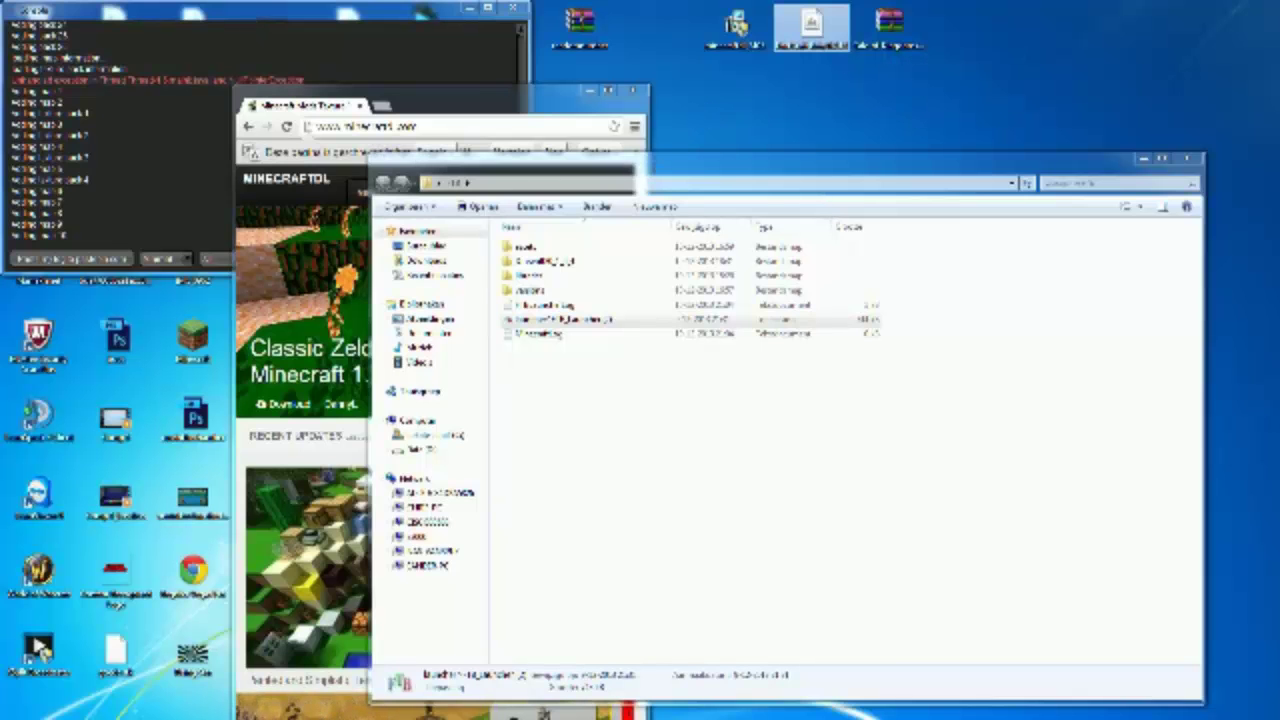
mouse_move(530, 708)
left_click(532, 660)
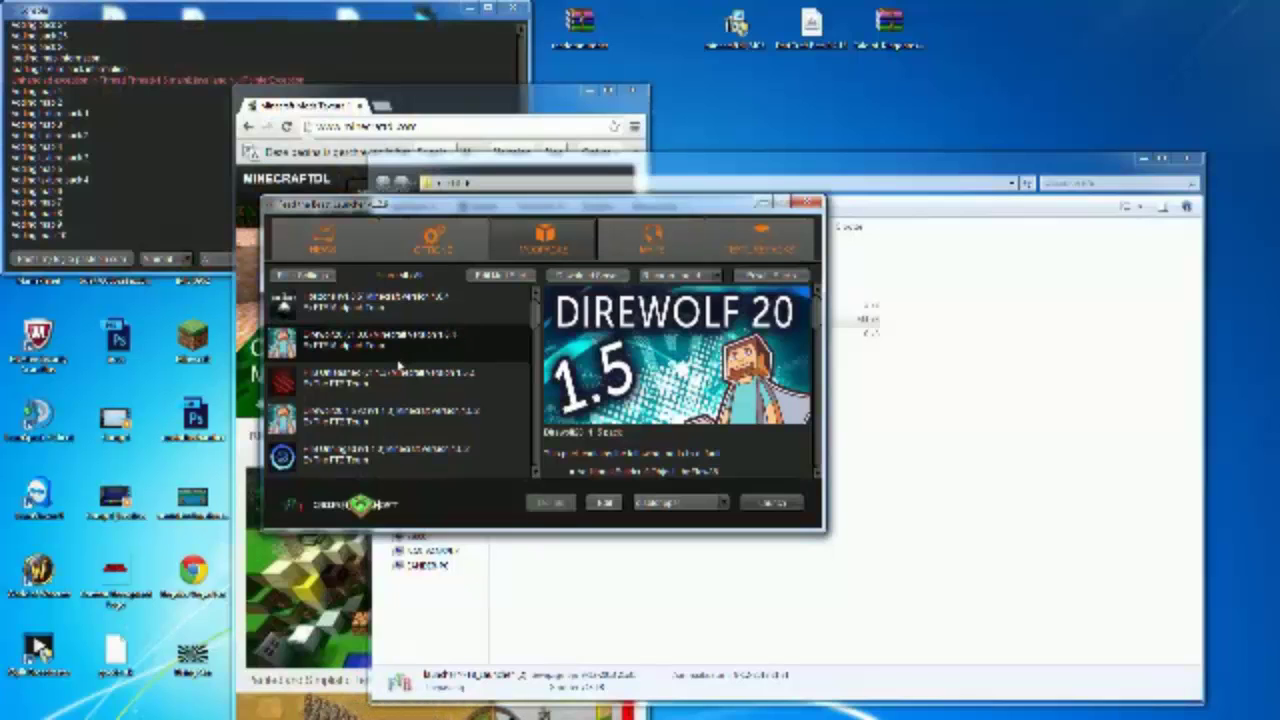
left_click(390, 310)
left_click(395, 345)
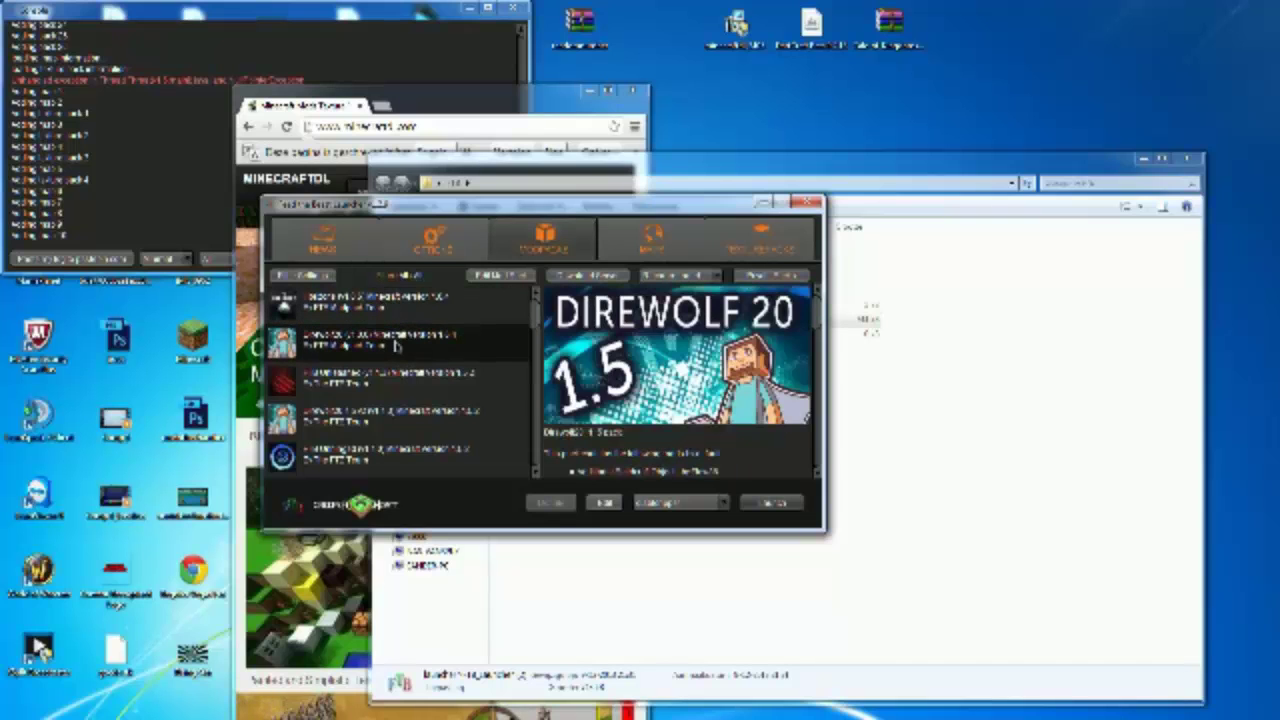
- Open Edit Mods, select a disabled mod, cancel Add Mod, and browse the Enabled Mods list
left_click(506, 280)
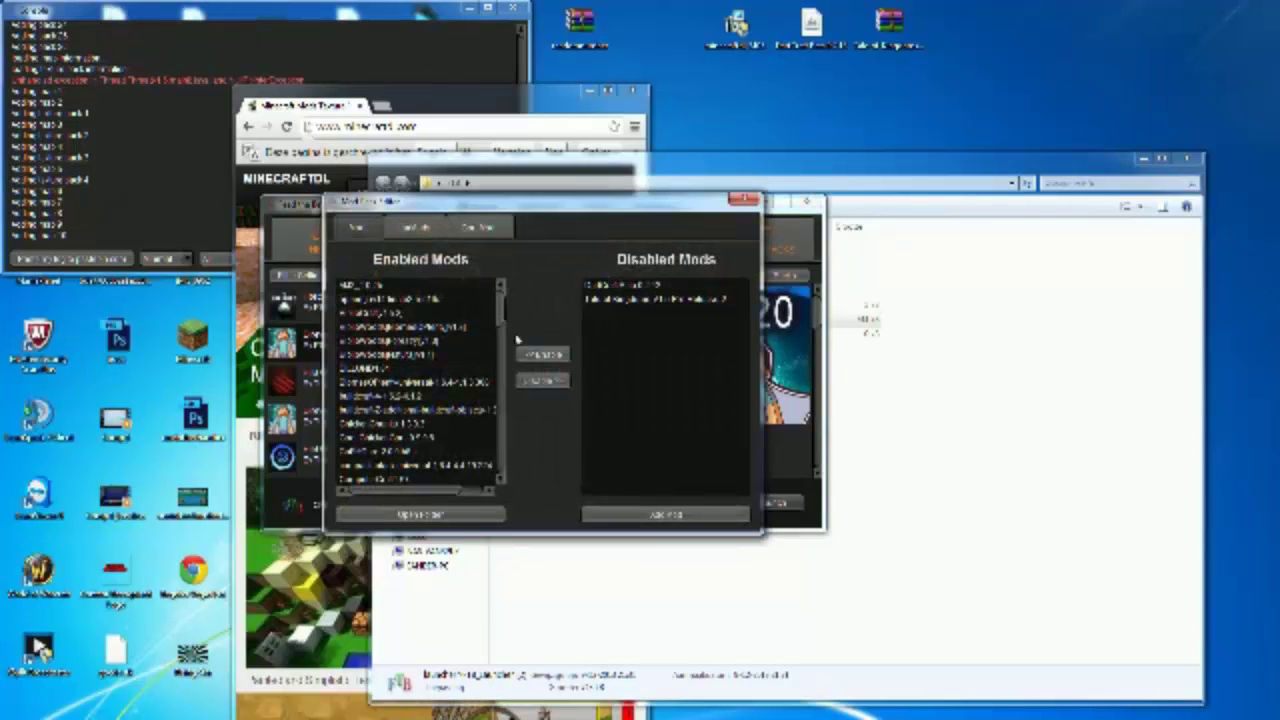
left_click(640, 298)
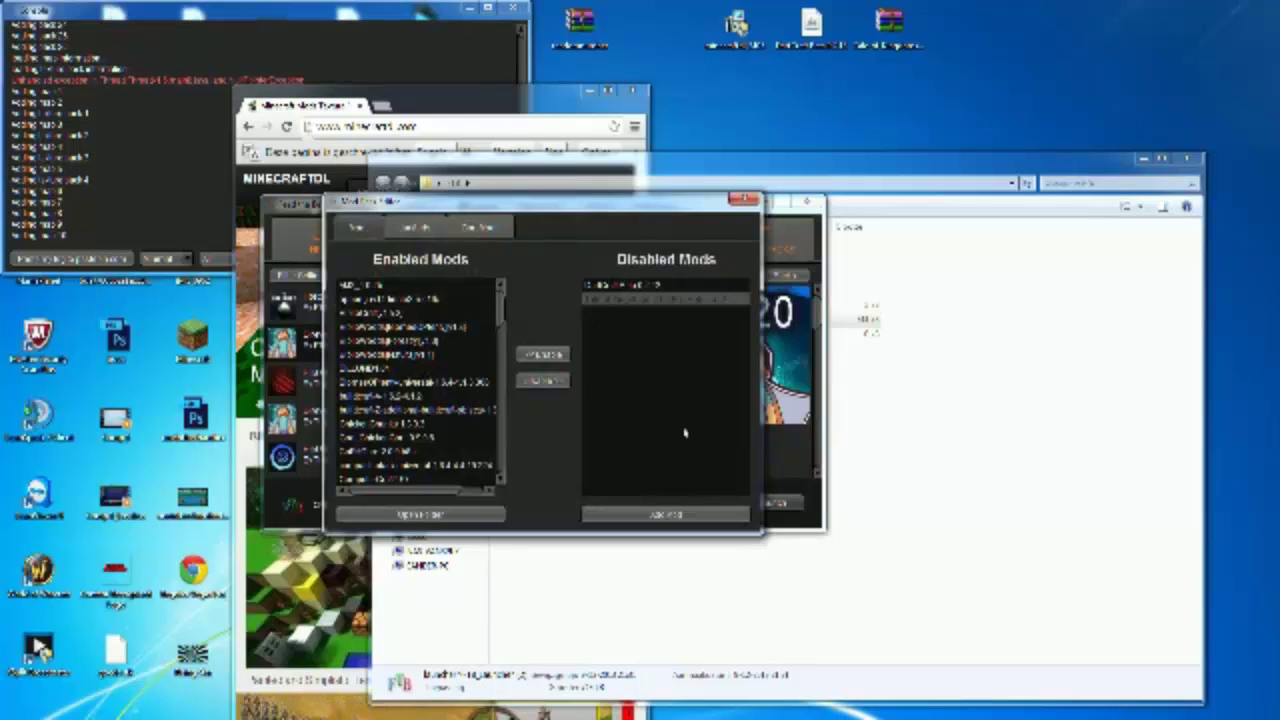
left_click(635, 516)
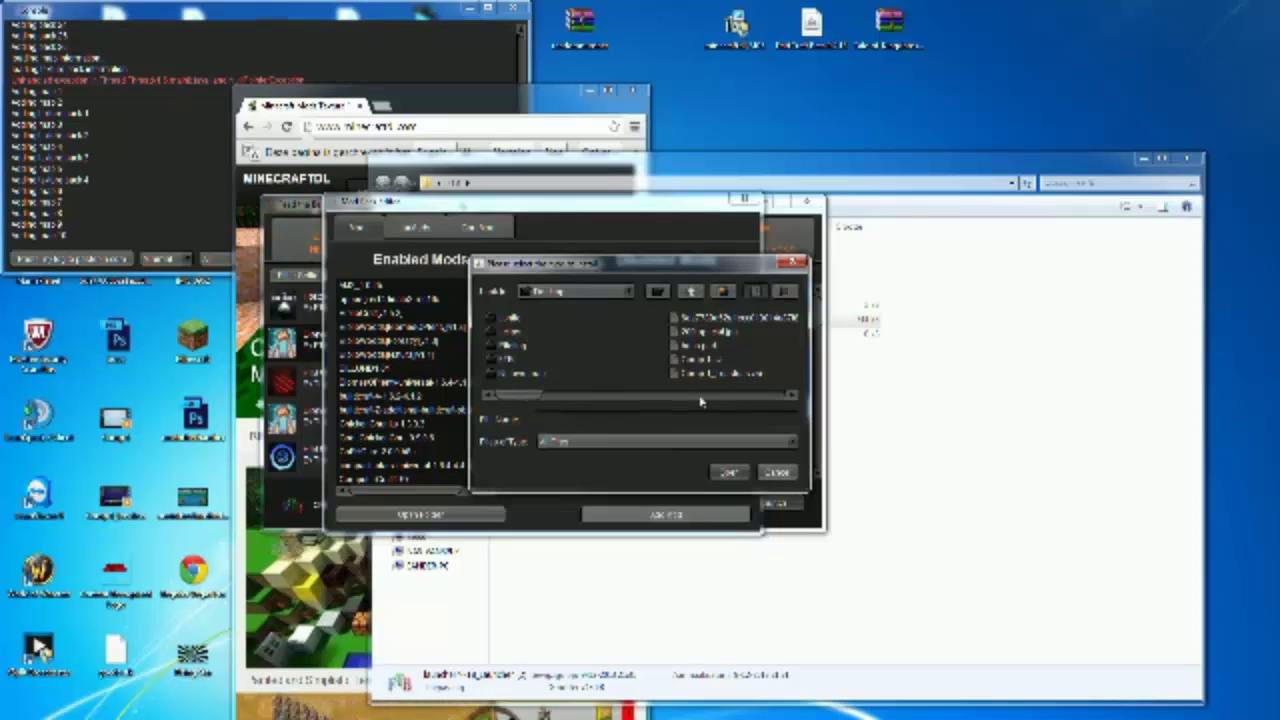
left_click(777, 472)
scroll(420, 340, "down", 3)
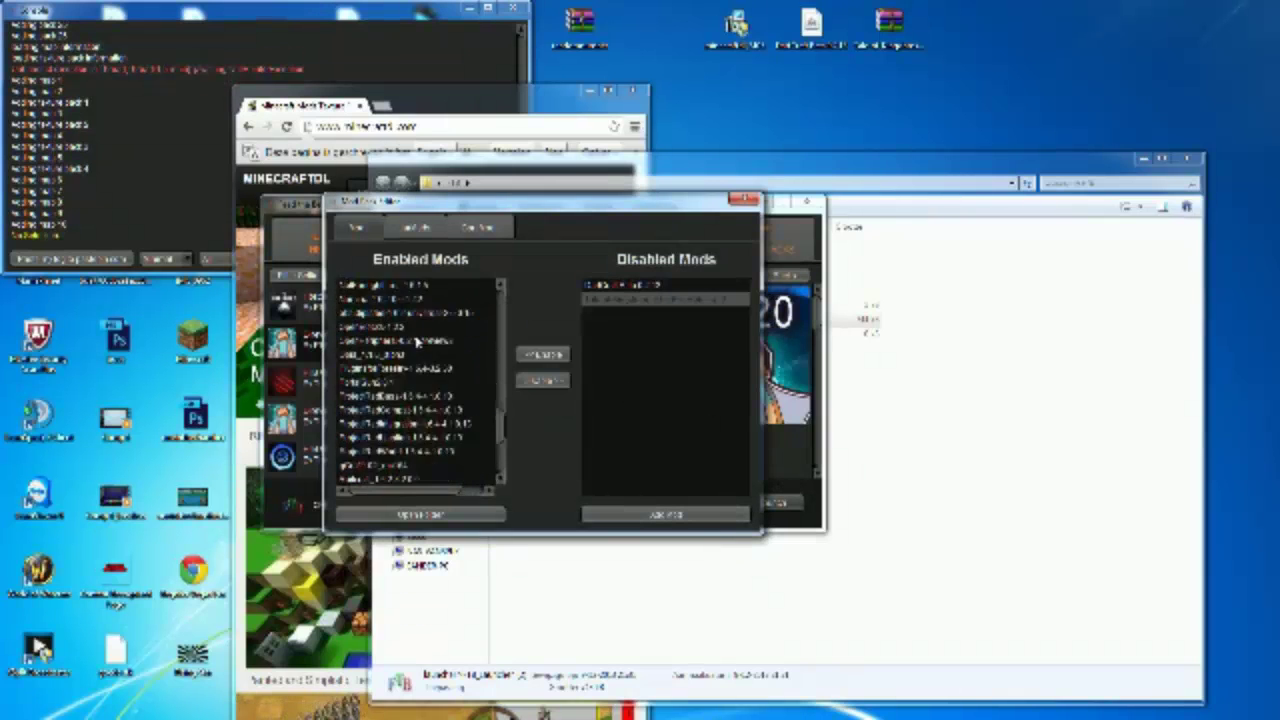
scroll(484, 369, "up", 1)
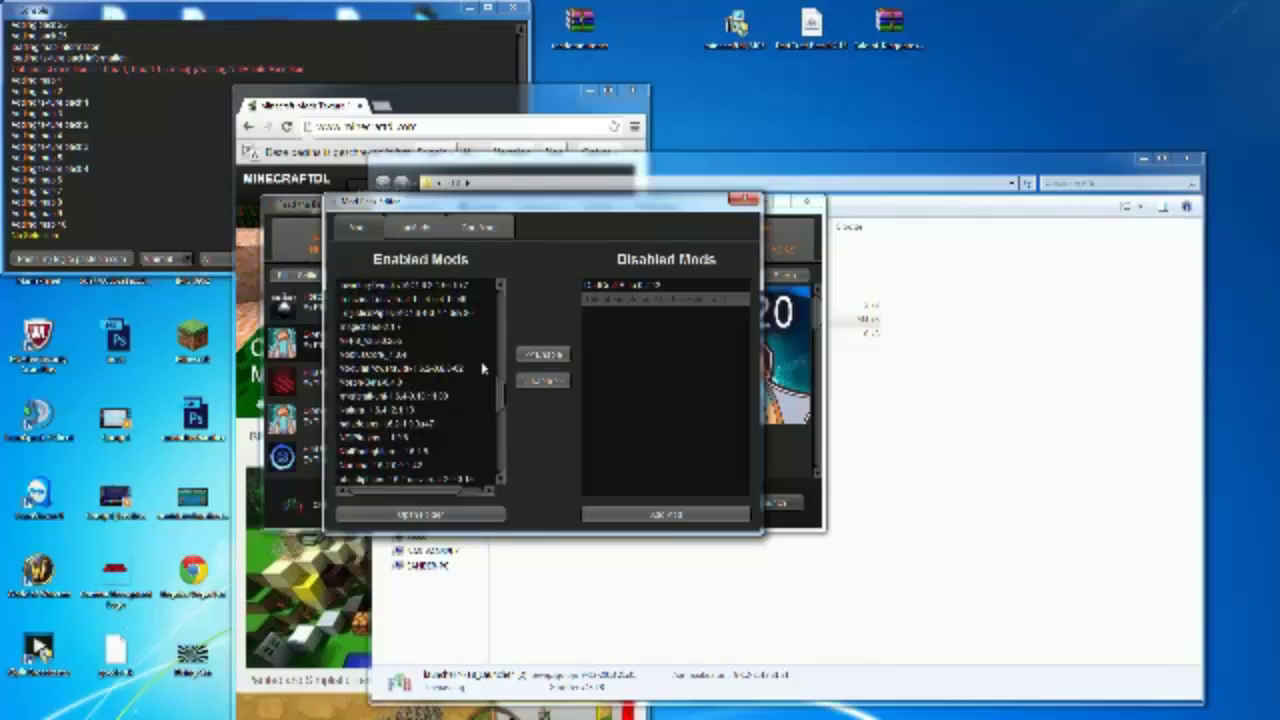
- Enable the first disabled mod, close the mod editor, and launch the Direwolf20 pack
left_click(628, 285)
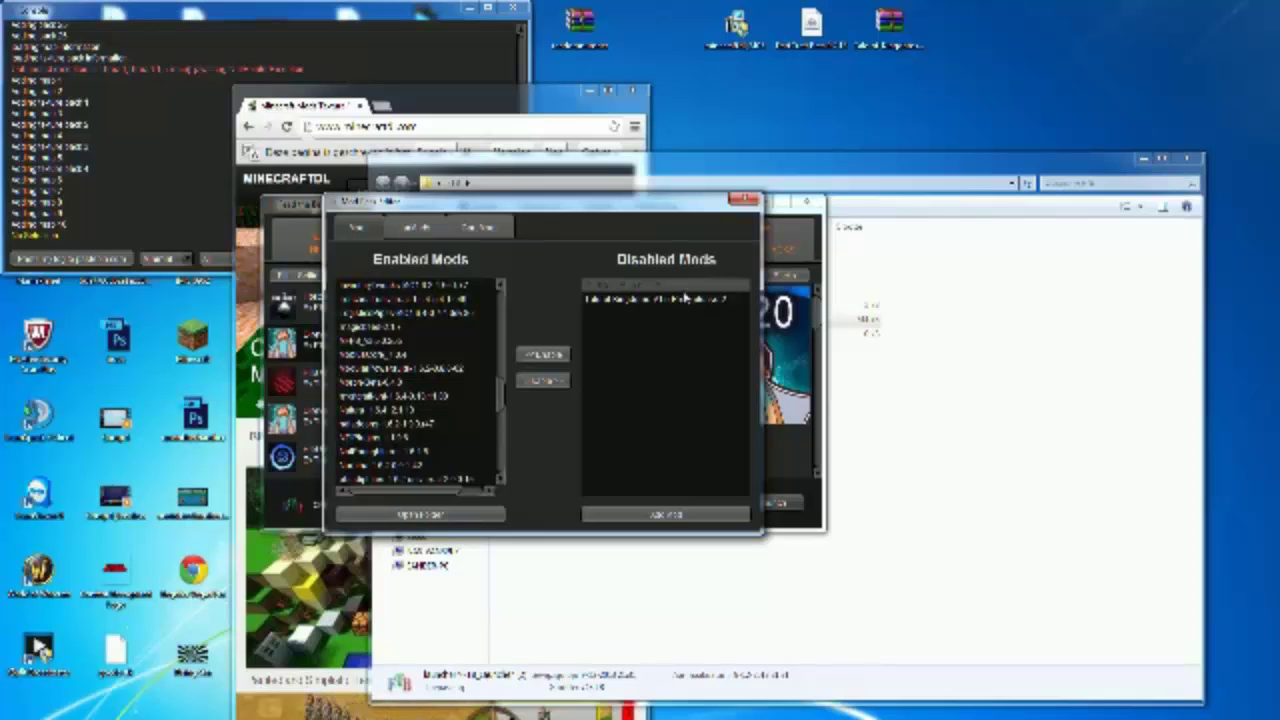
left_click(657, 353)
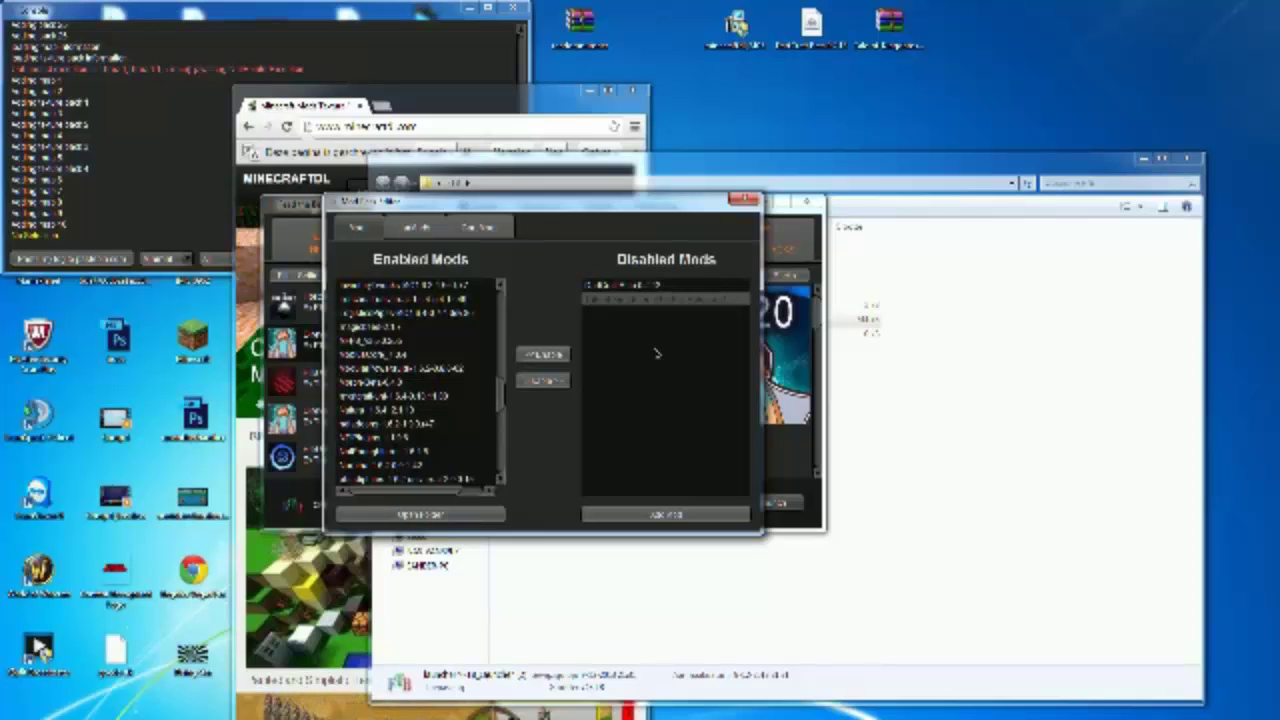
left_click(612, 287)
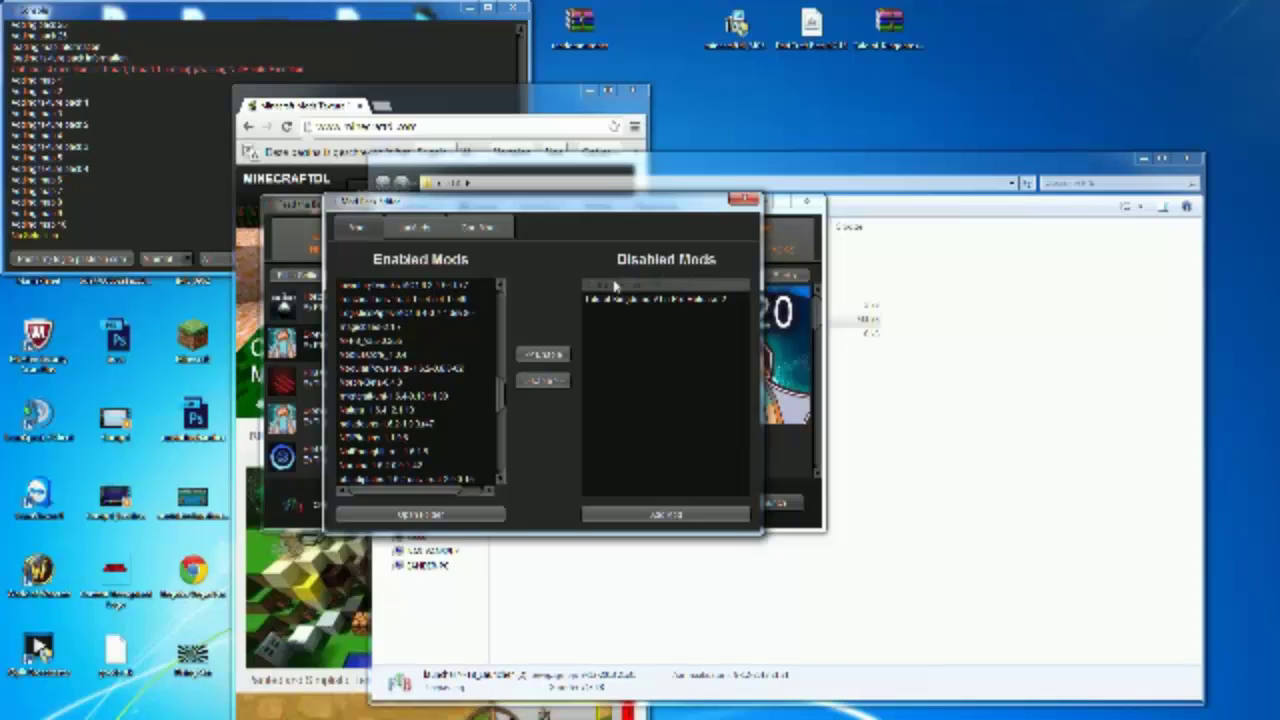
left_click(561, 354)
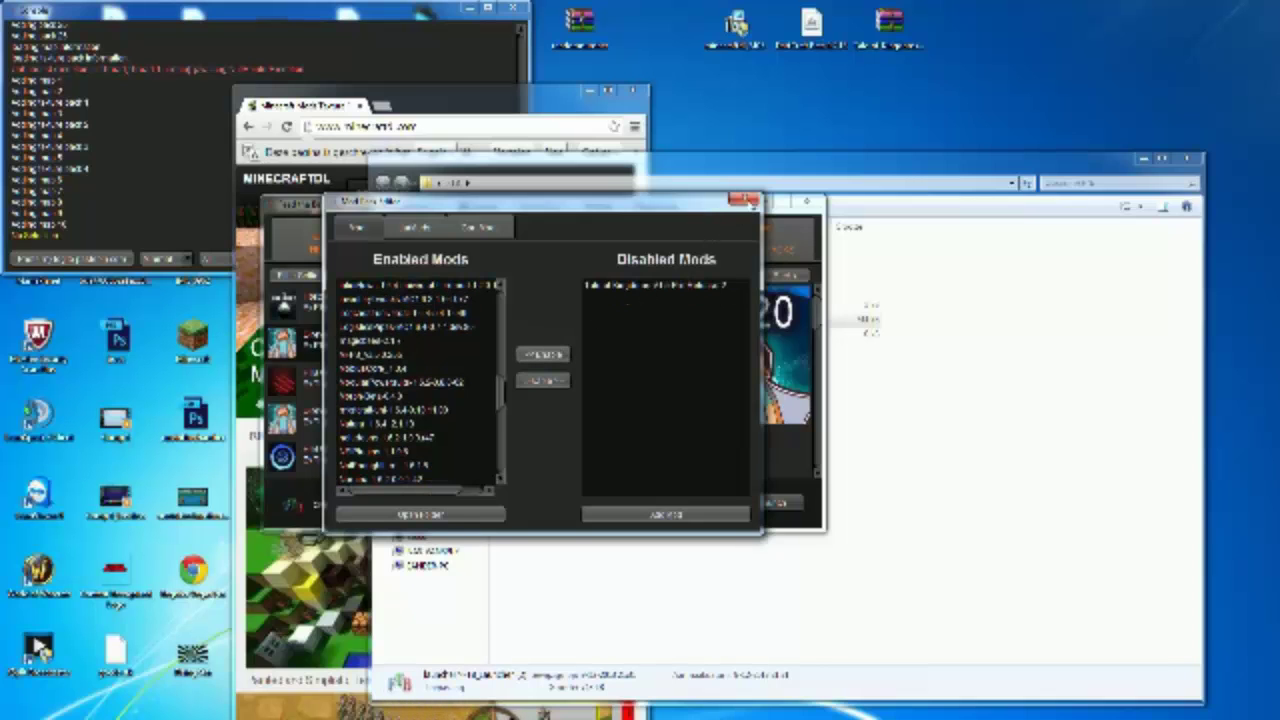
left_click(748, 200)
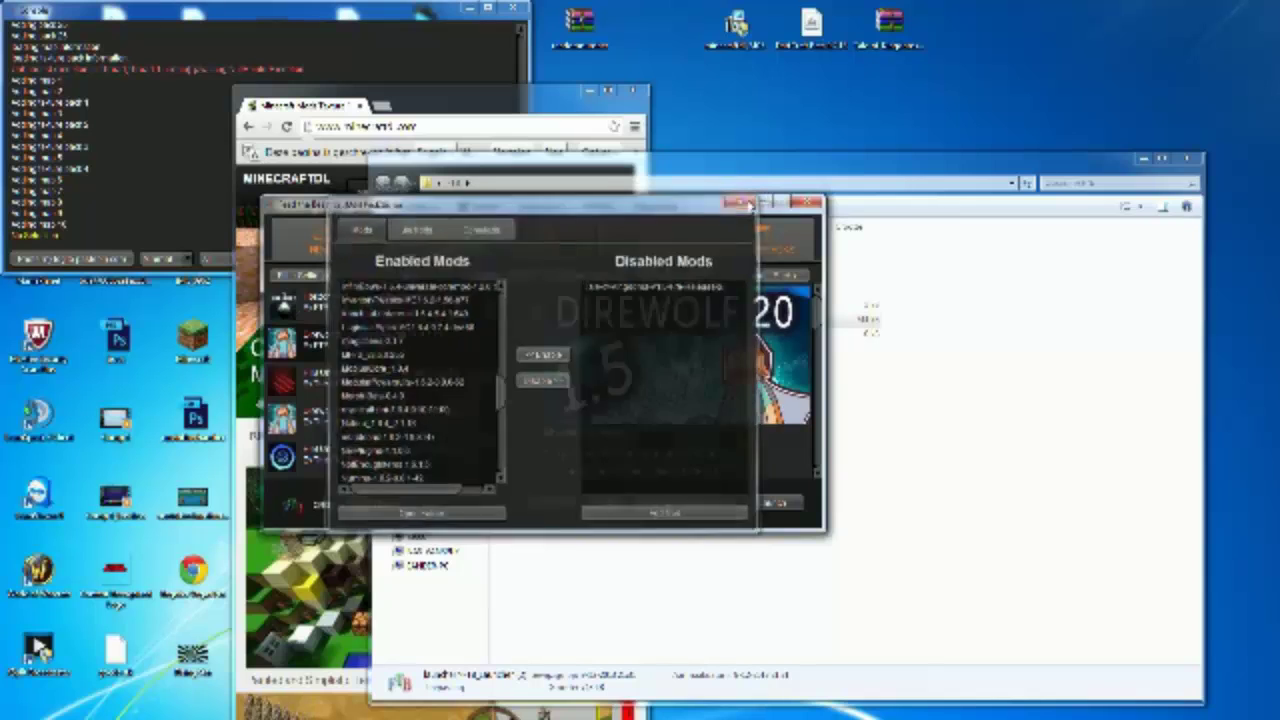
left_click(779, 503)
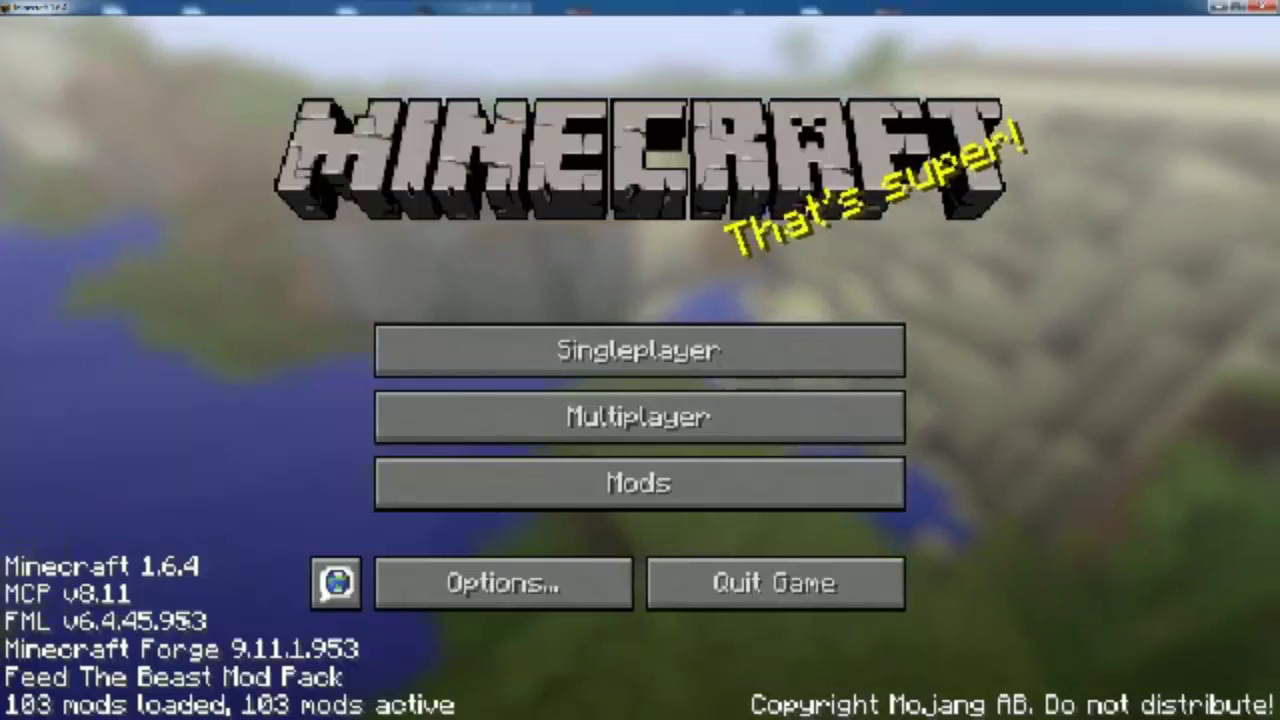
- Start a new singleplayer world named 'w3erwerwer'
left_click(629, 360)
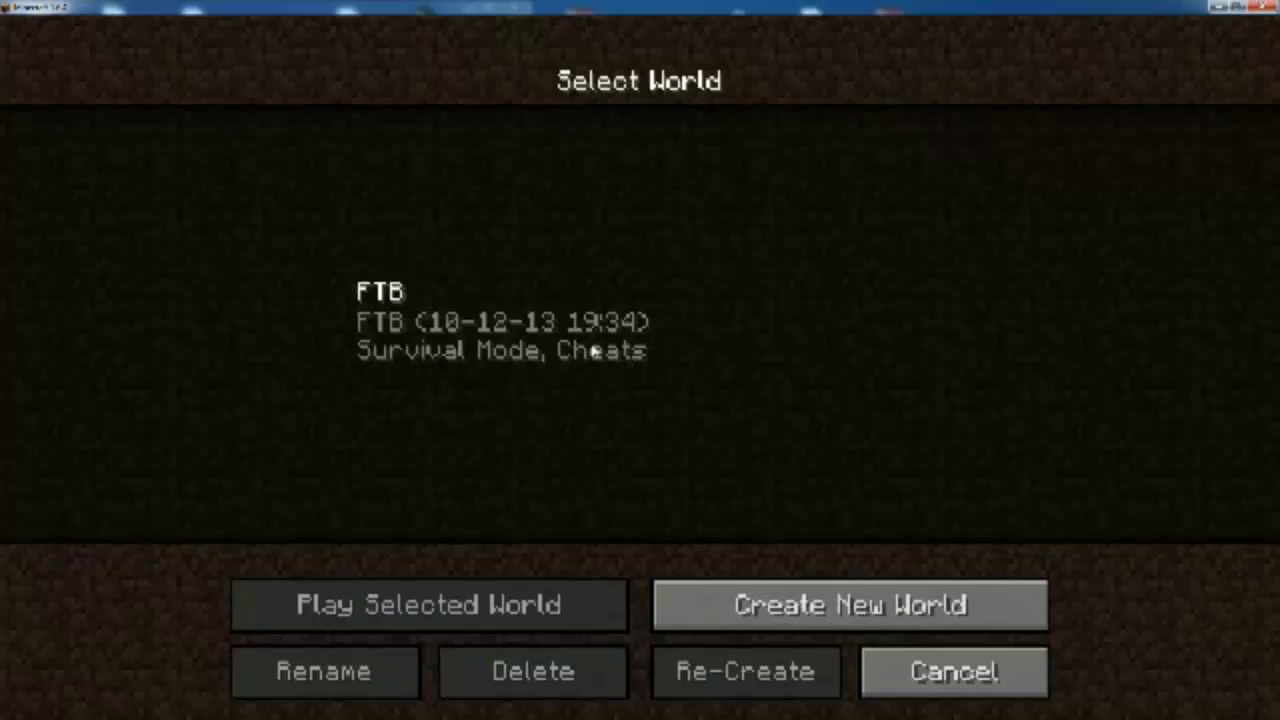
left_click(865, 608)
key("BackSpace")
key("BackSpace")
key("BackSpace")
key("BackSpace")
key("BackSpace")
key("BackSpace")
key("BackSpace")
key("BackSpace")
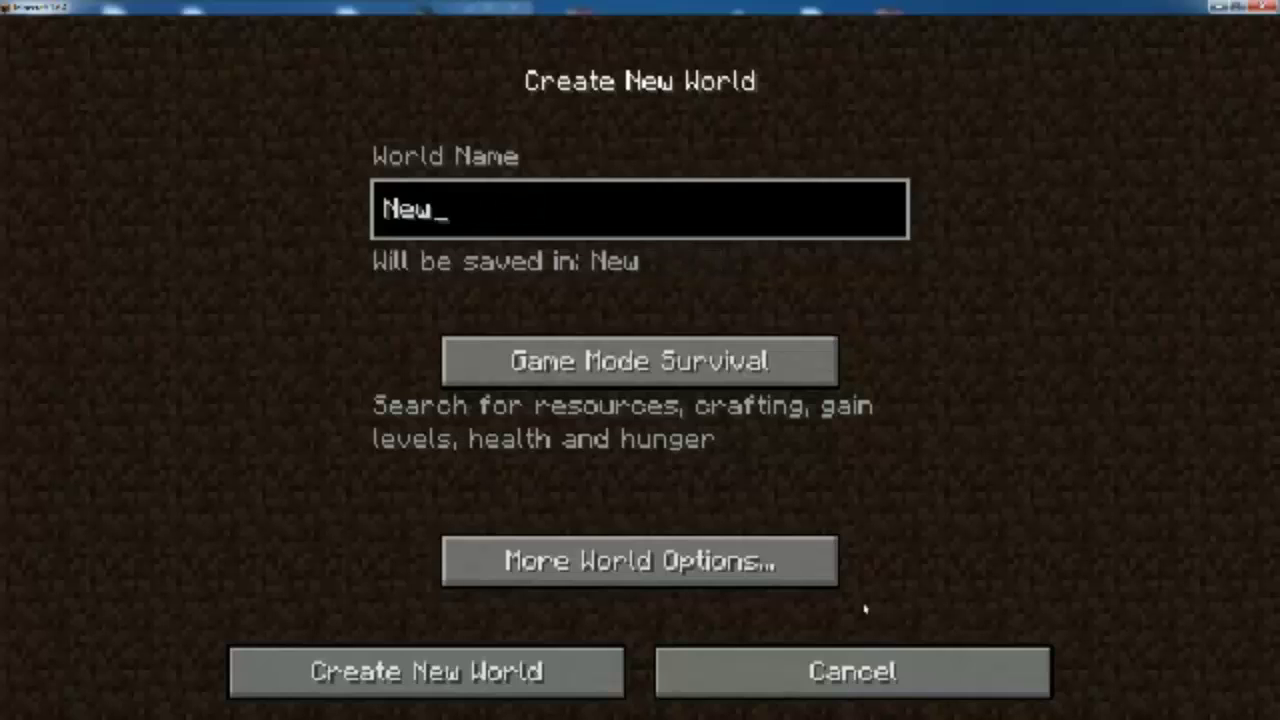
type("w3erwerwer")
- Turn on cheats and the bonus chest, and set the world type to Biomes O' Plenty
left_click(640, 561)
left_click(520, 461)
left_click(742, 461)
left_click(830, 320)
left_click(830, 320)
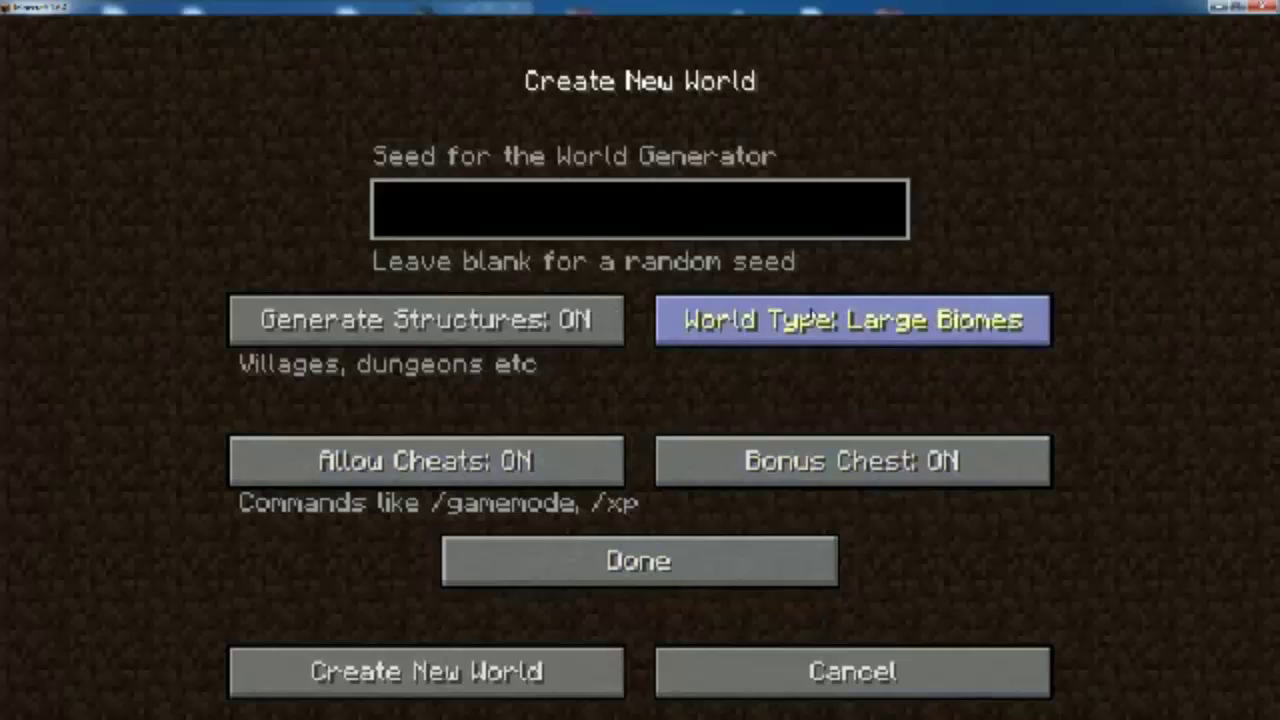
left_click(814, 316)
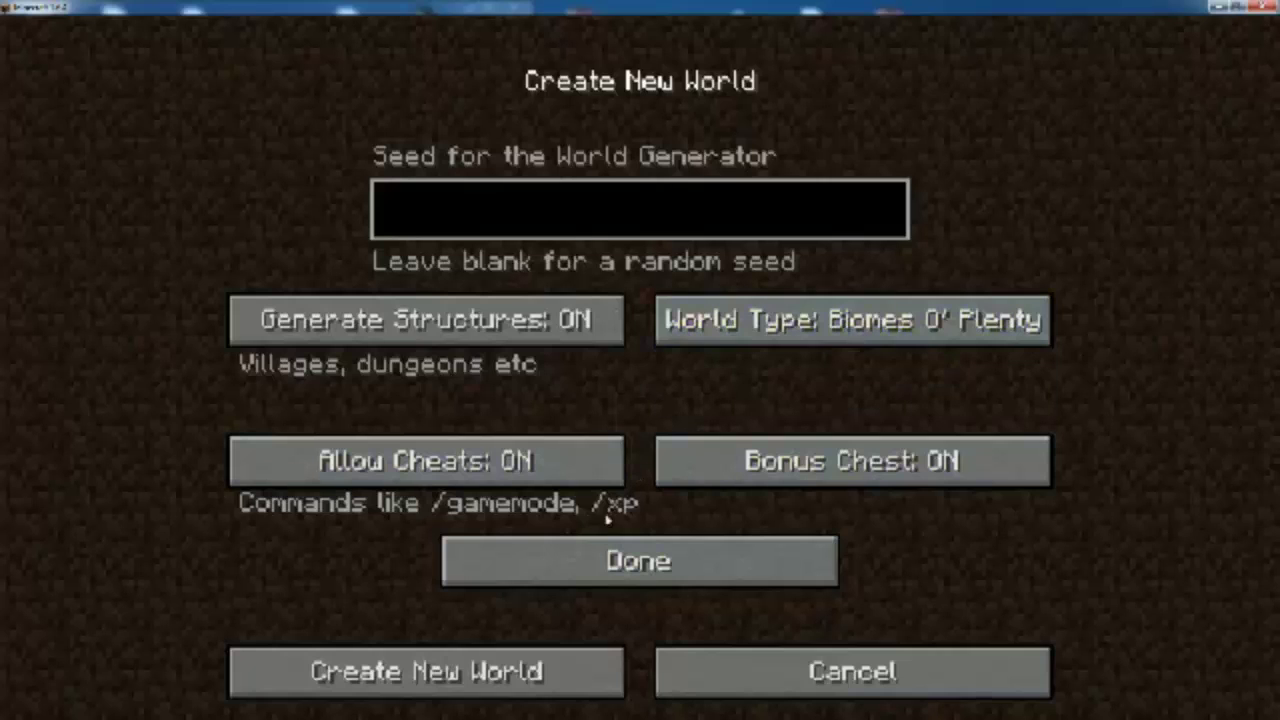
left_click(610, 582)
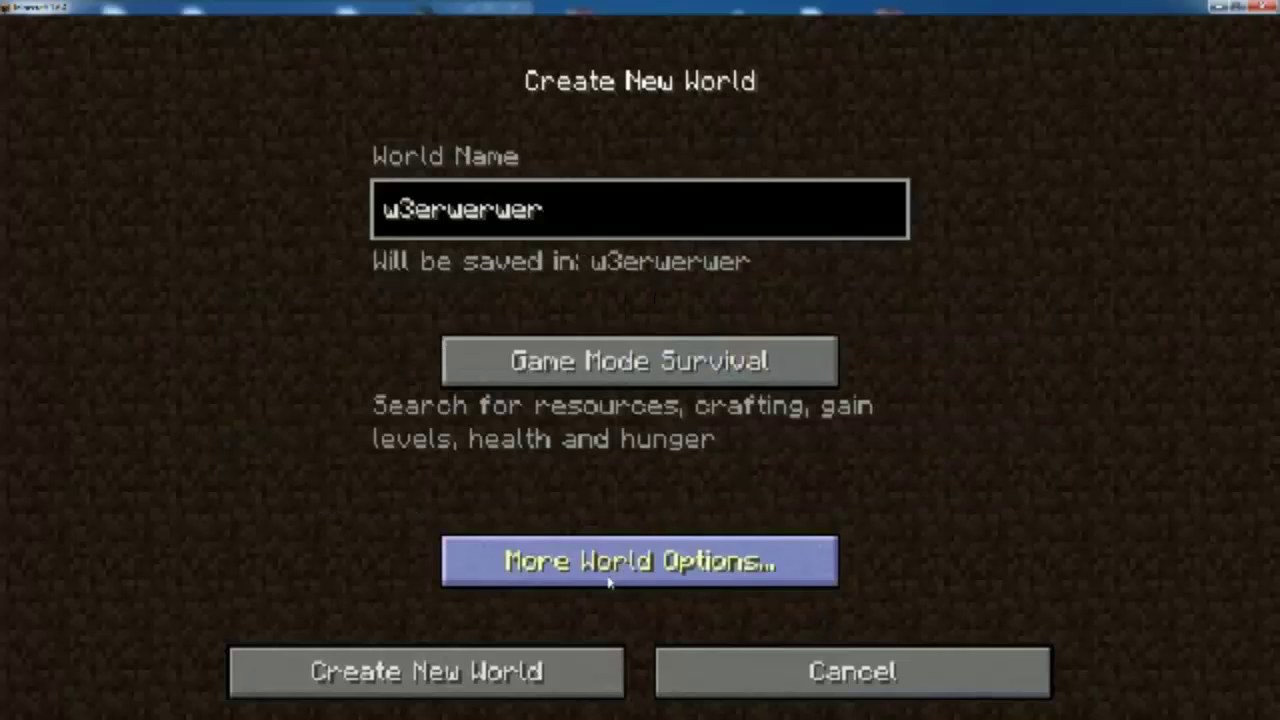
- Set the game mode to Creative and create the world
left_click(588, 372)
left_click(588, 372)
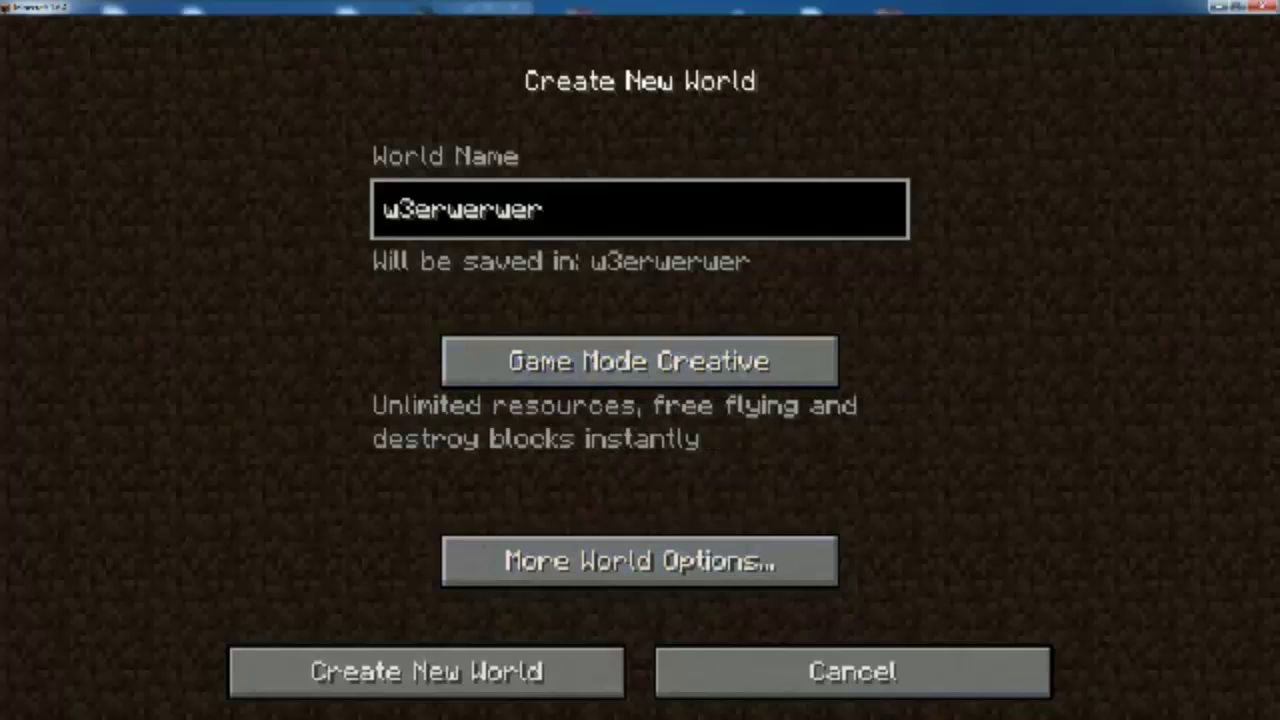
left_click(530, 690)
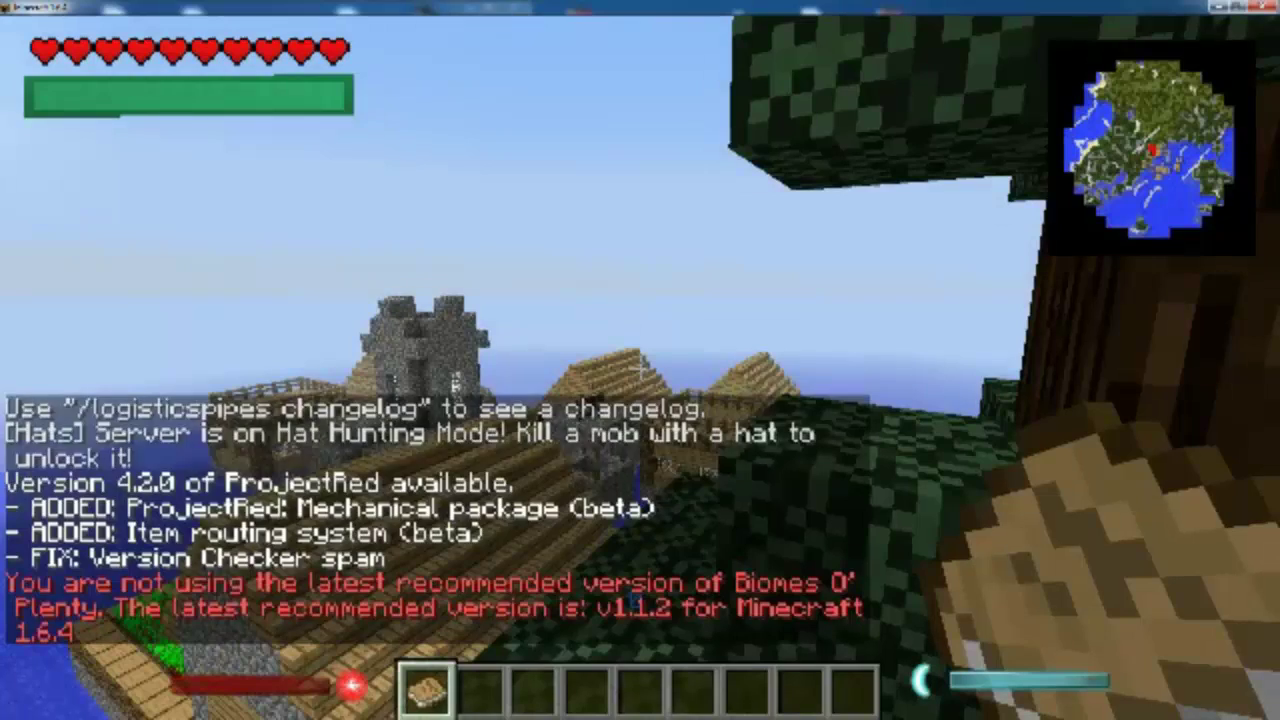
key("e")
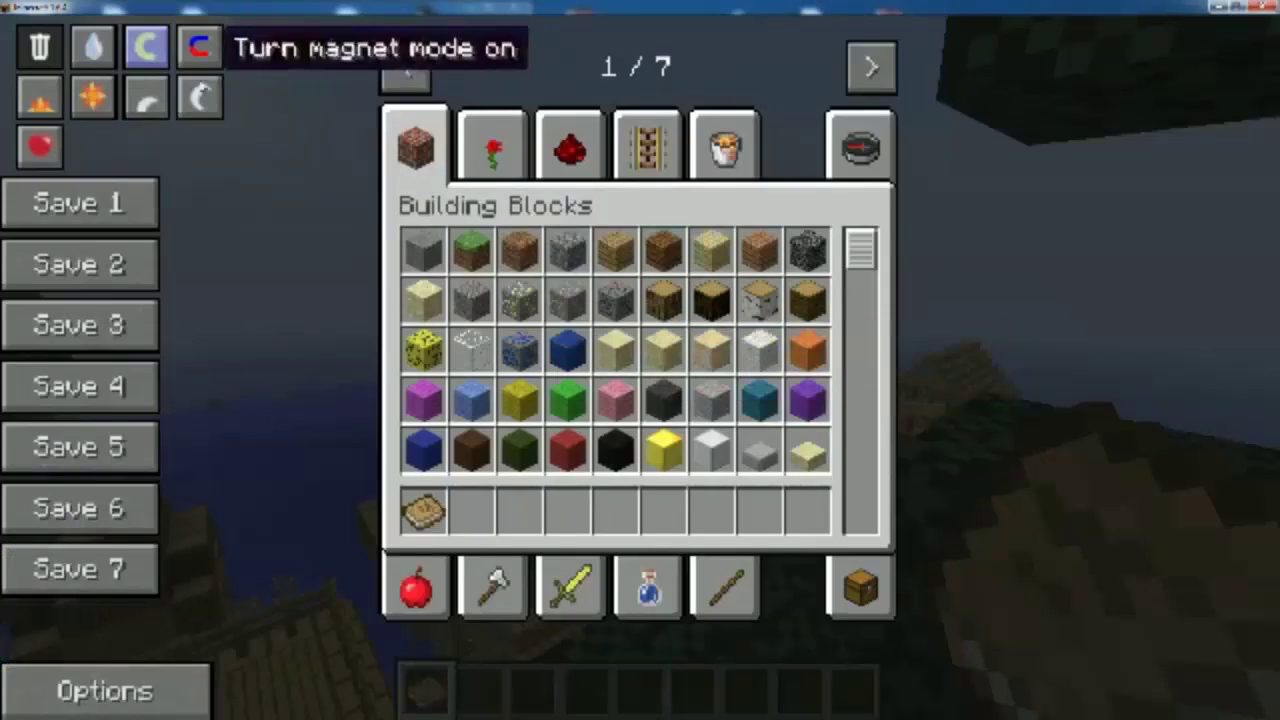
key("e")
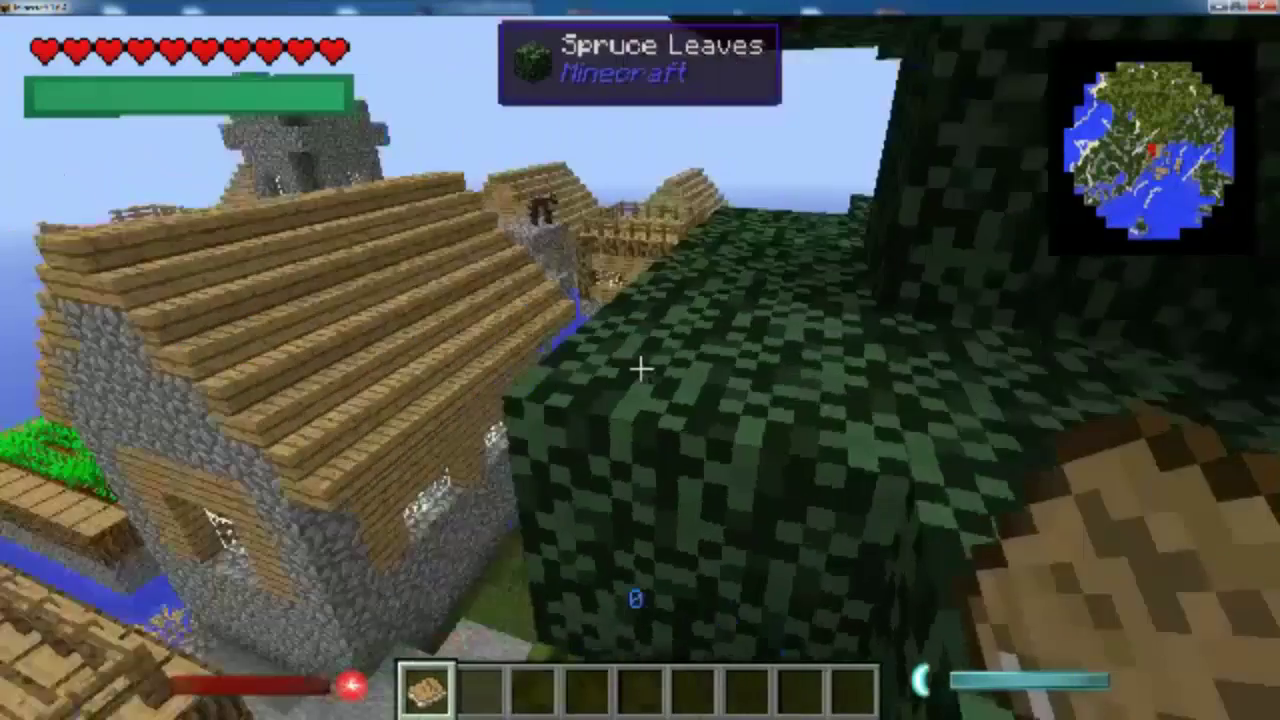
key("e")
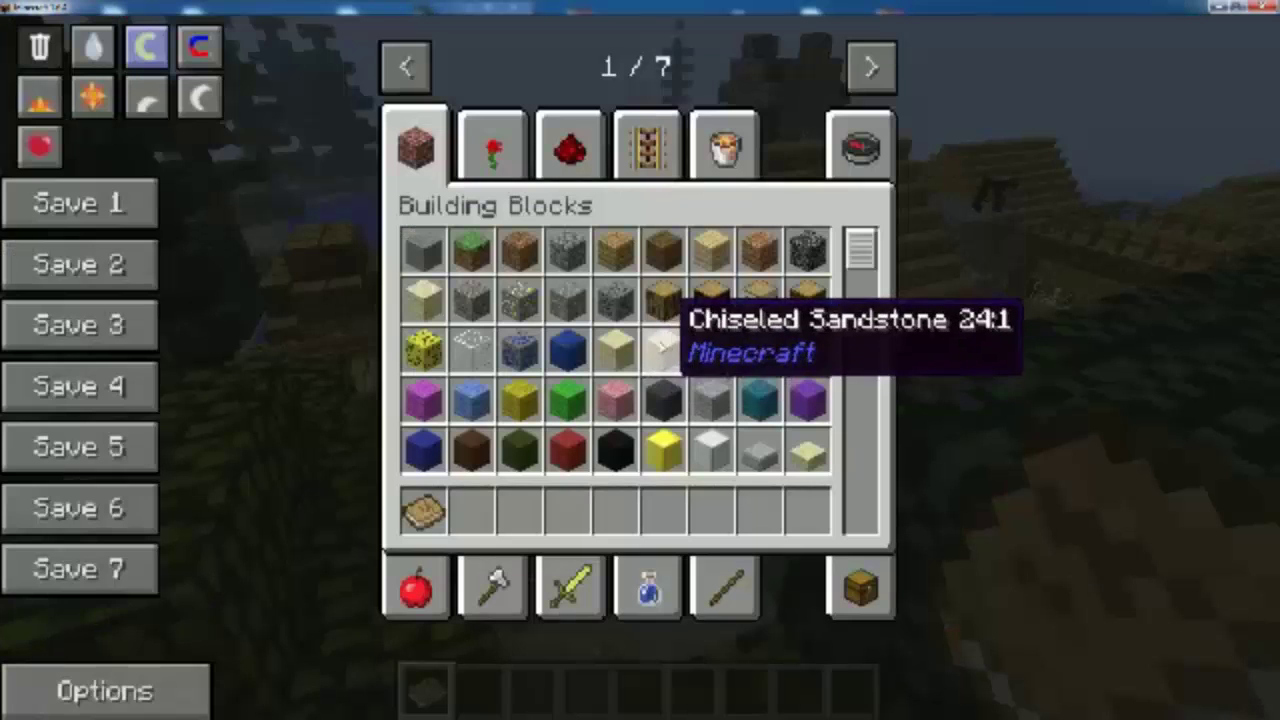
left_click(871, 68)
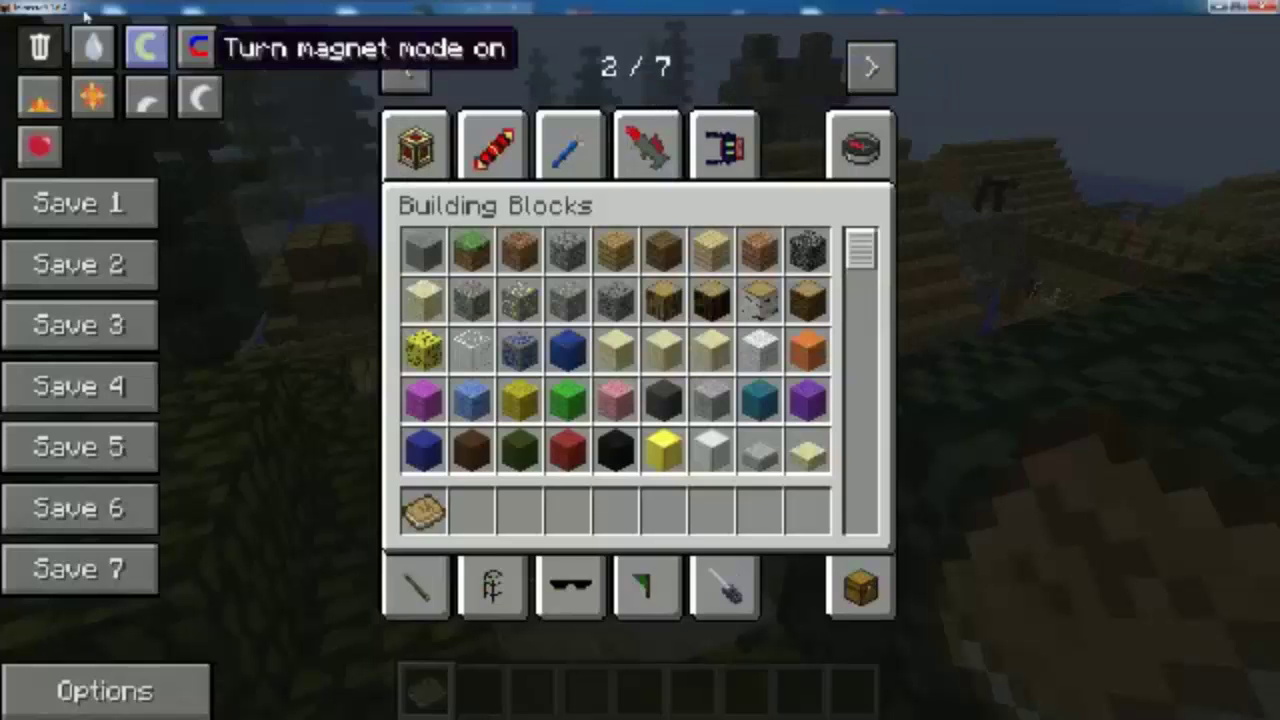
left_click(871, 70)
left_click(872, 72)
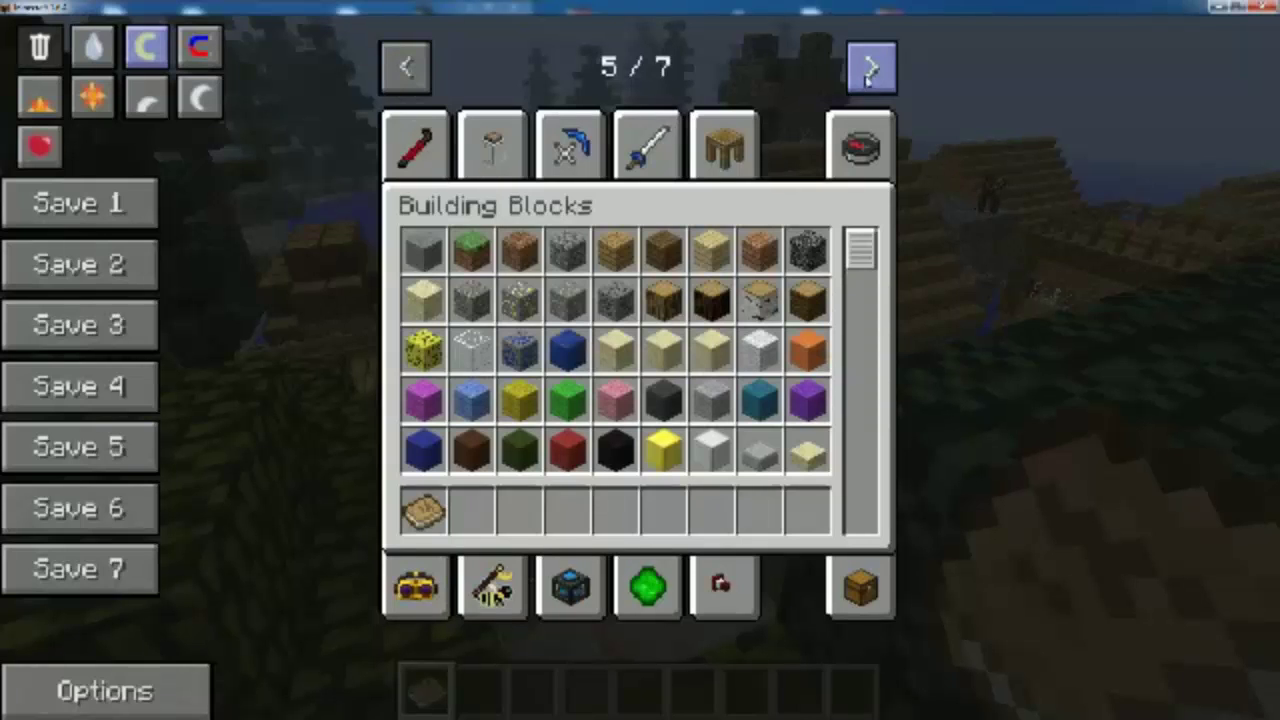
left_click(872, 72)
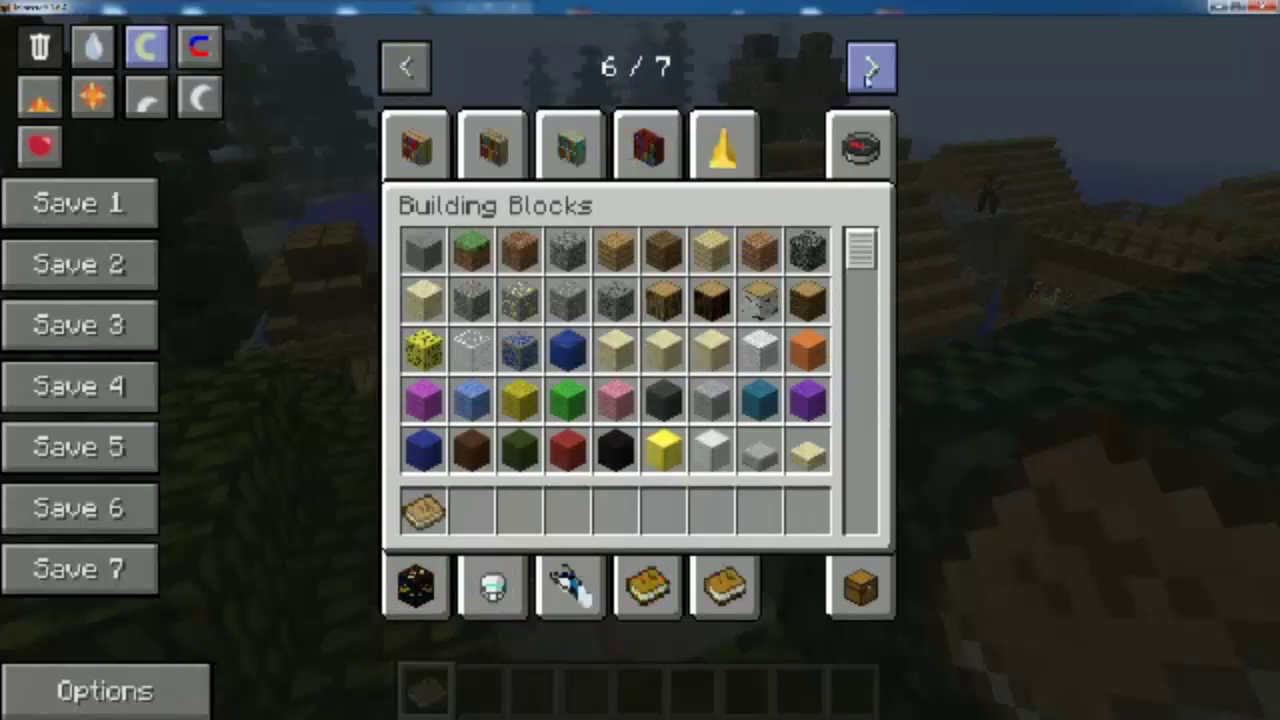
left_click(732, 147)
scroll(762, 252, "down", 5)
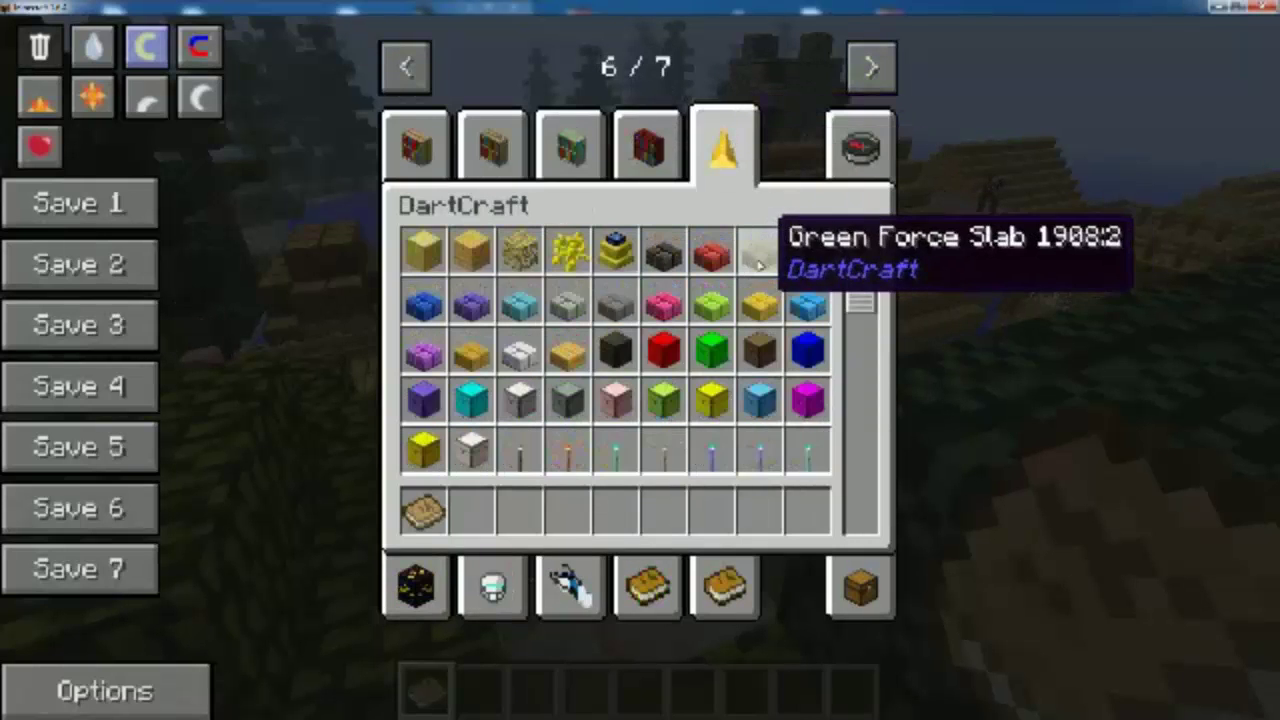
scroll(760, 258, "down", 3)
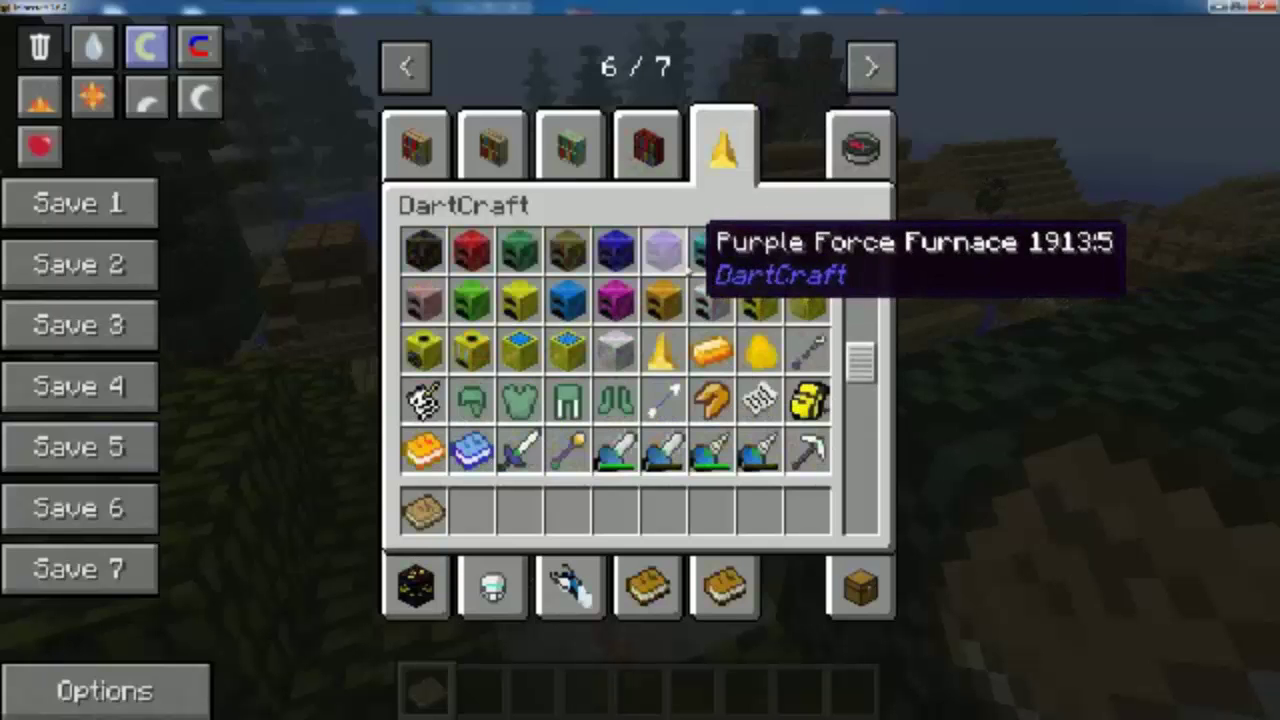
scroll(700, 252, "down", 10)
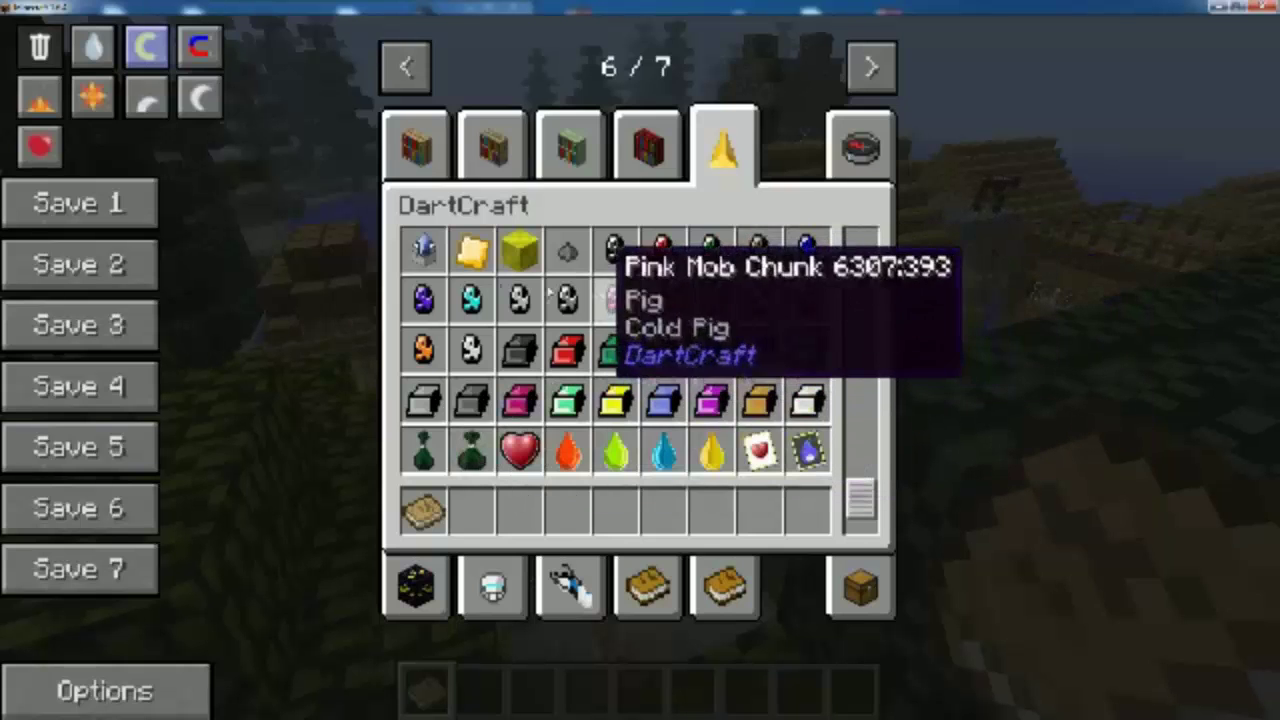
key("e")
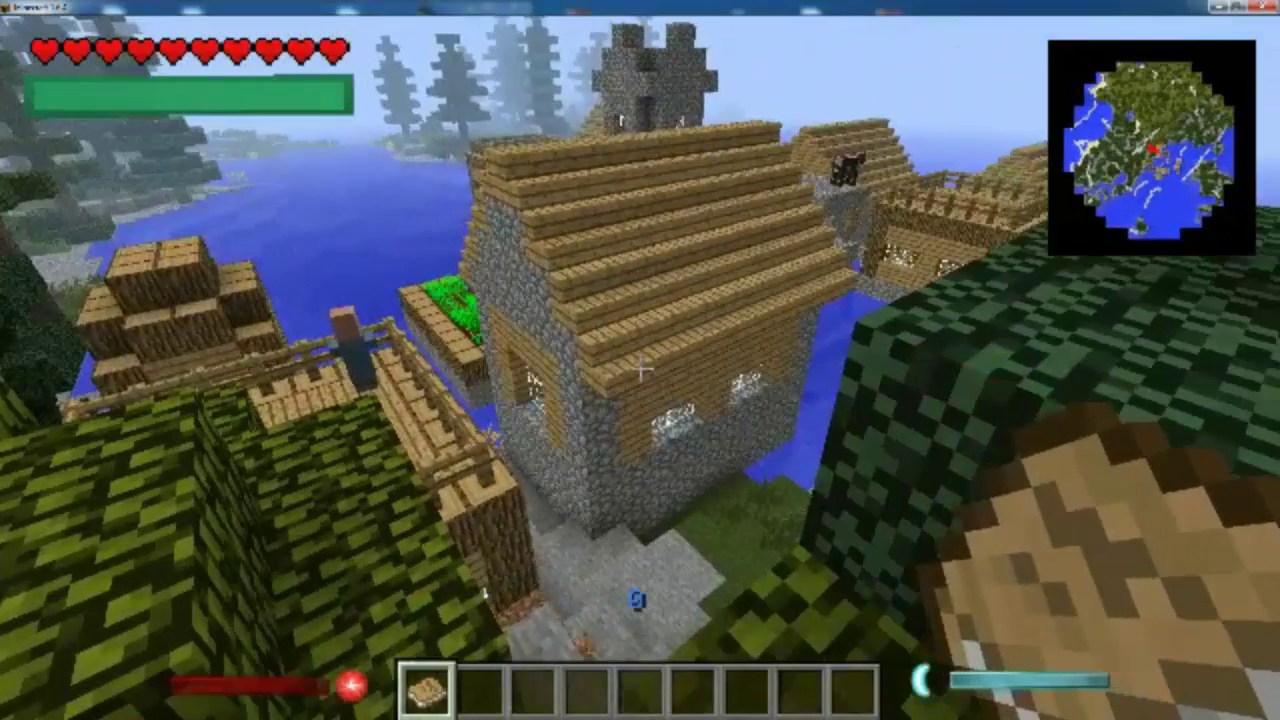
left_click(640, 370)
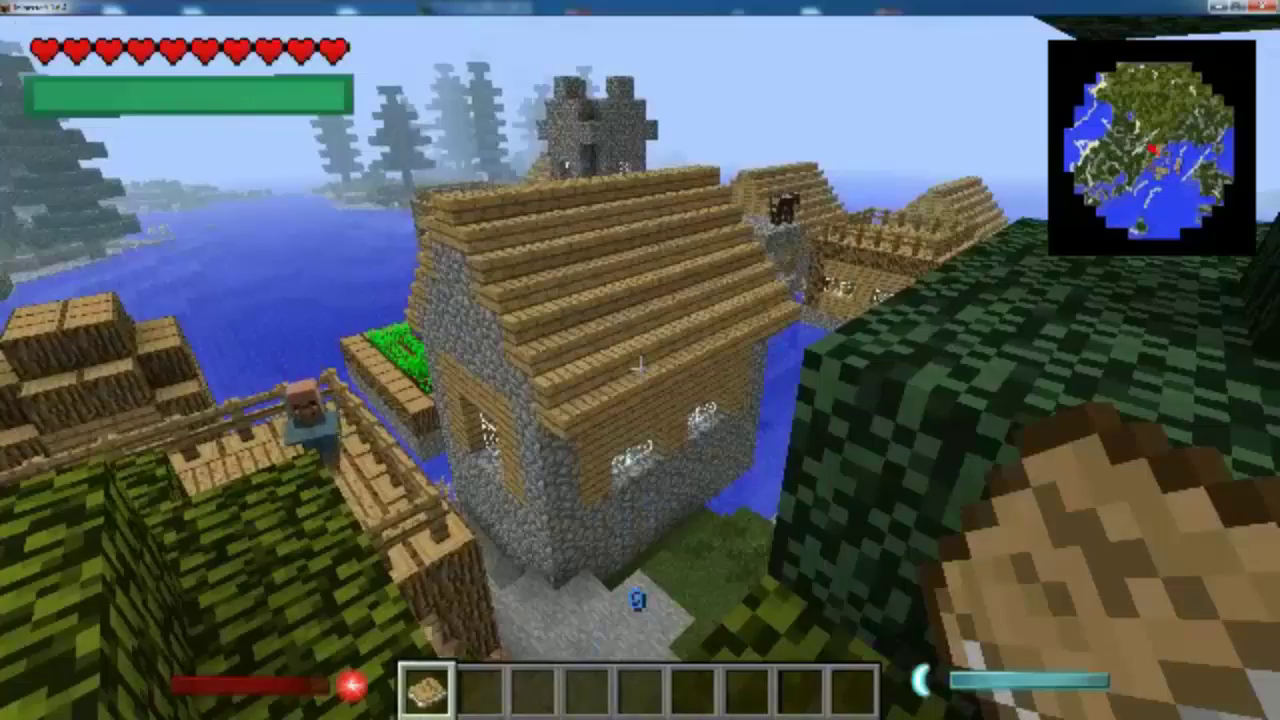